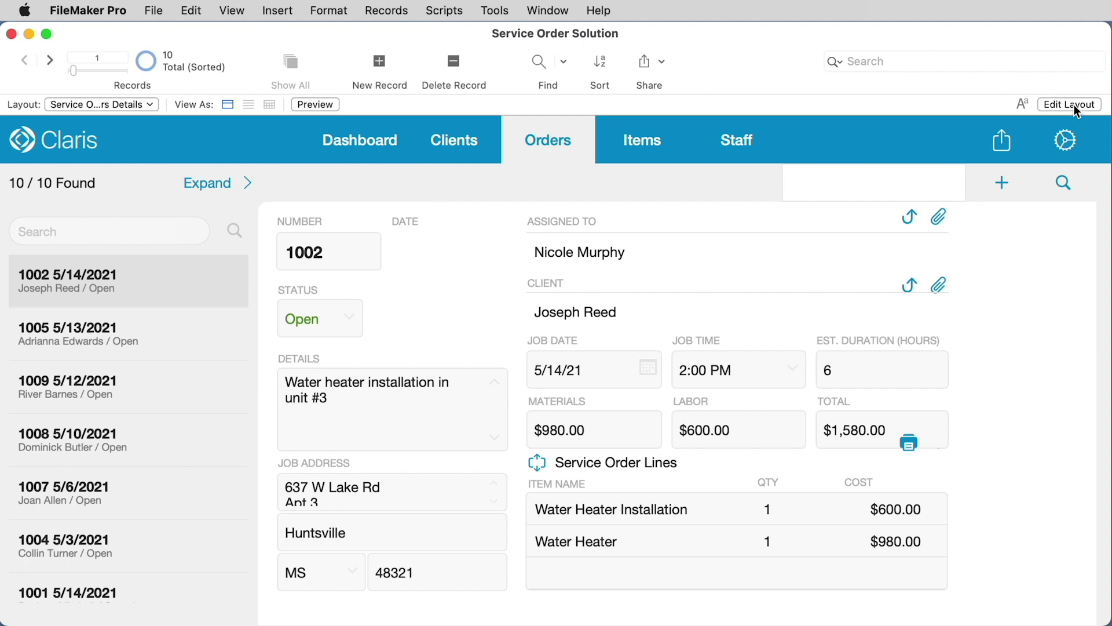
# Step: Open the Service Orders details layout for editing and list the fields of the current Service Orders table
pyautogui.click(1072, 105)
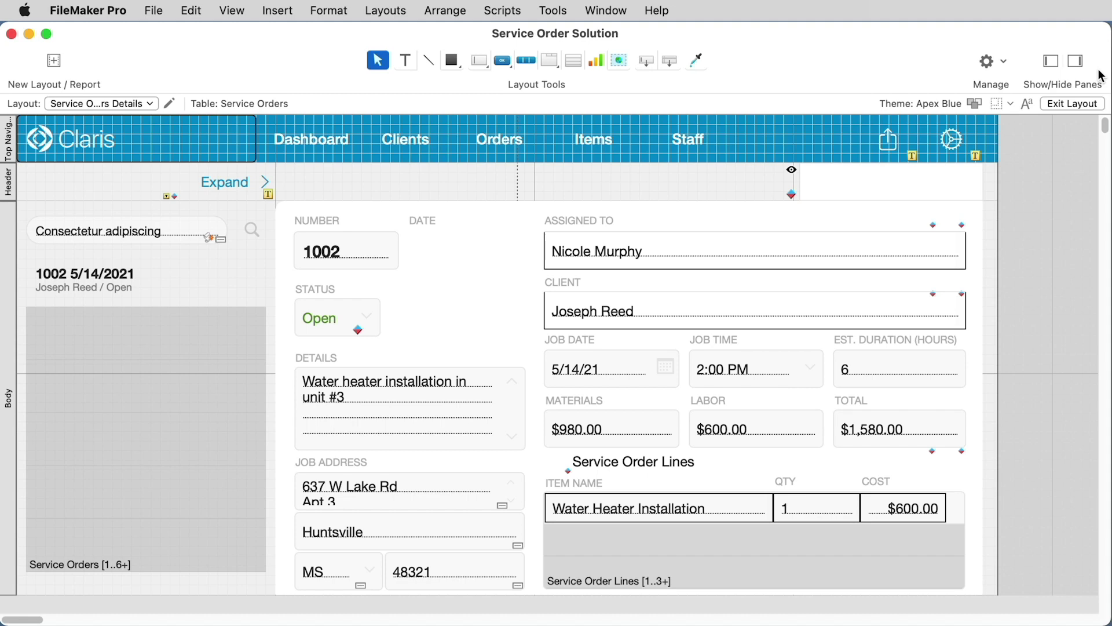
pyautogui.click(1048, 62)
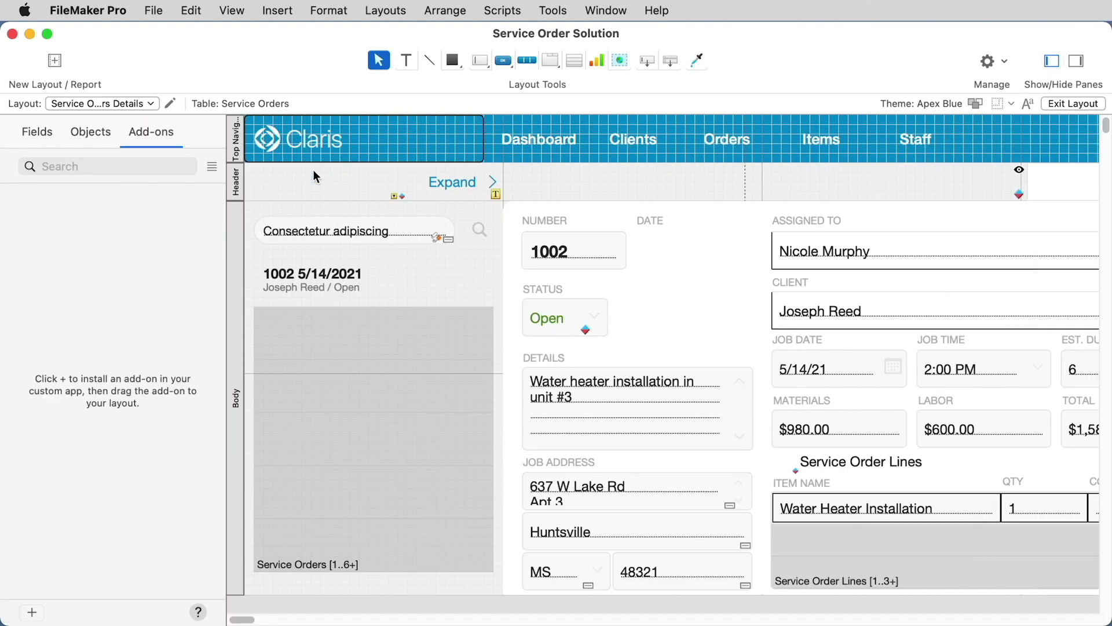
pyautogui.click(37, 143)
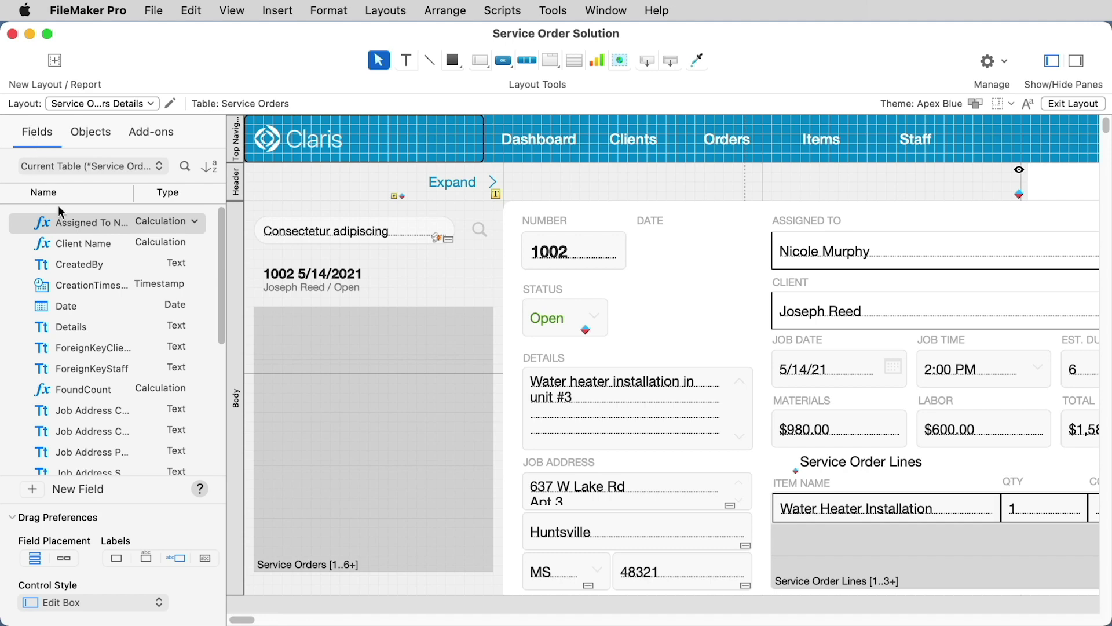
pyautogui.click(144, 167)
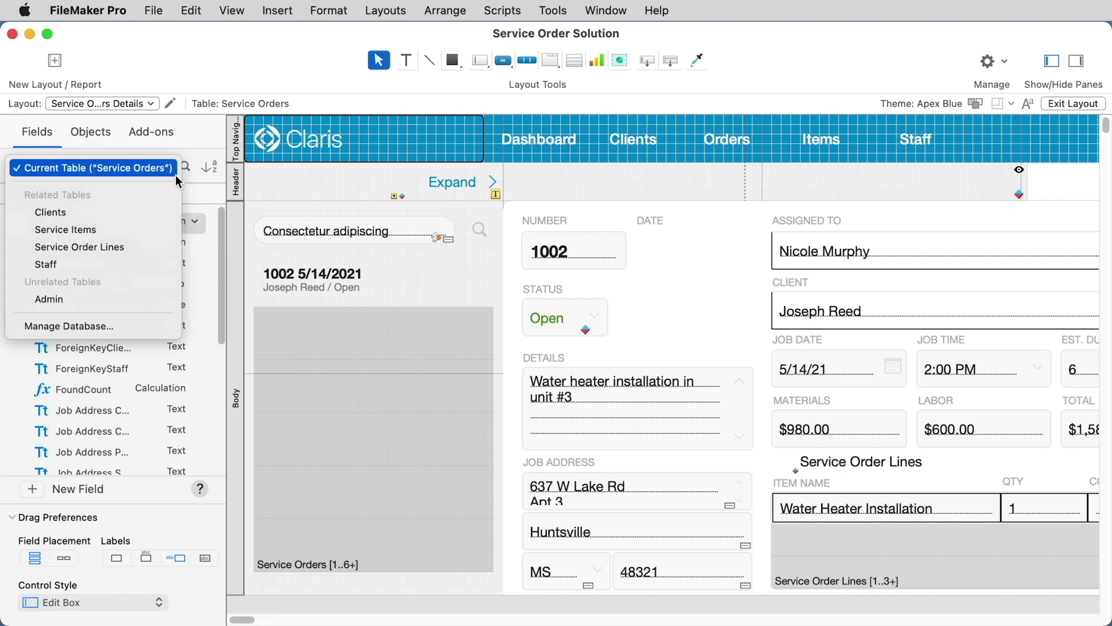
pyautogui.click(63, 167)
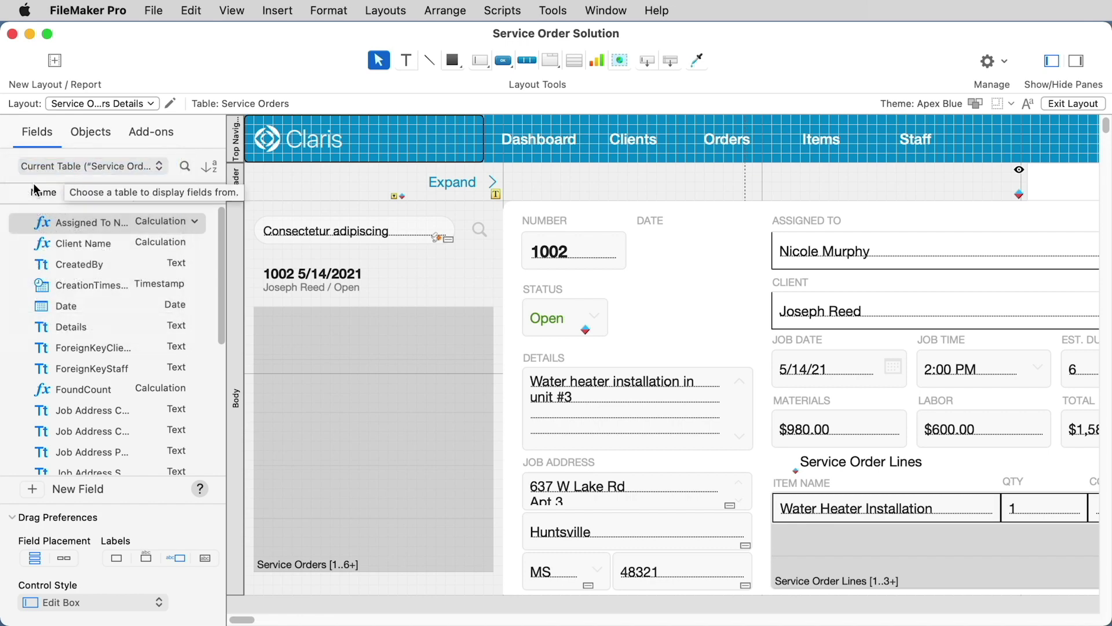
# Step: Place the Date field beneath the layout's DATE label as a drop-down calendar without its own field label
pyautogui.click(74, 311)
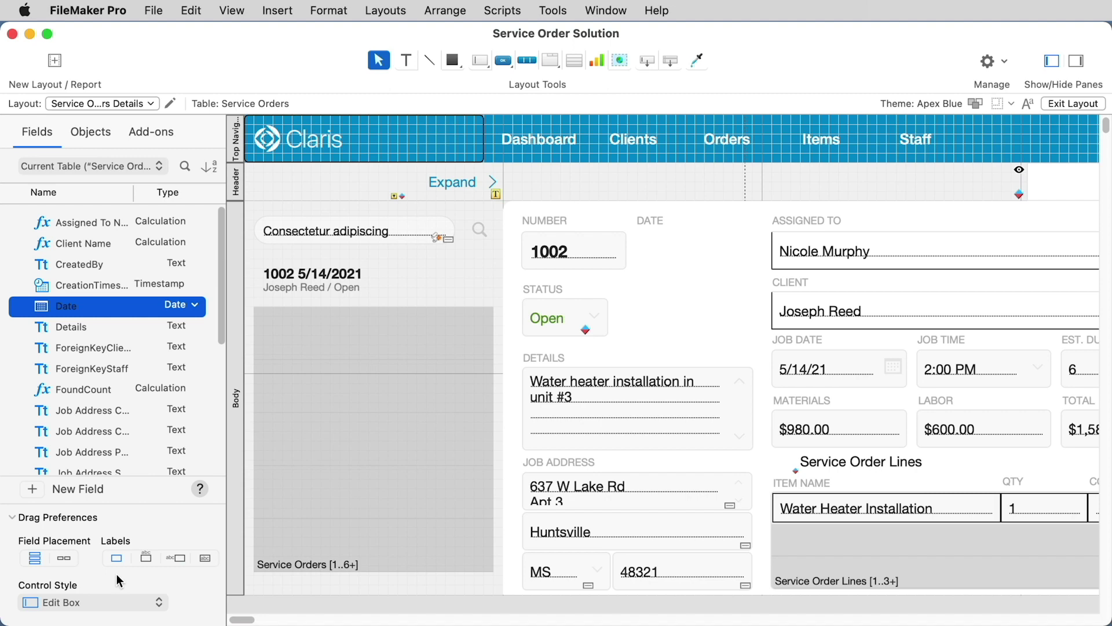
pyautogui.click(154, 605)
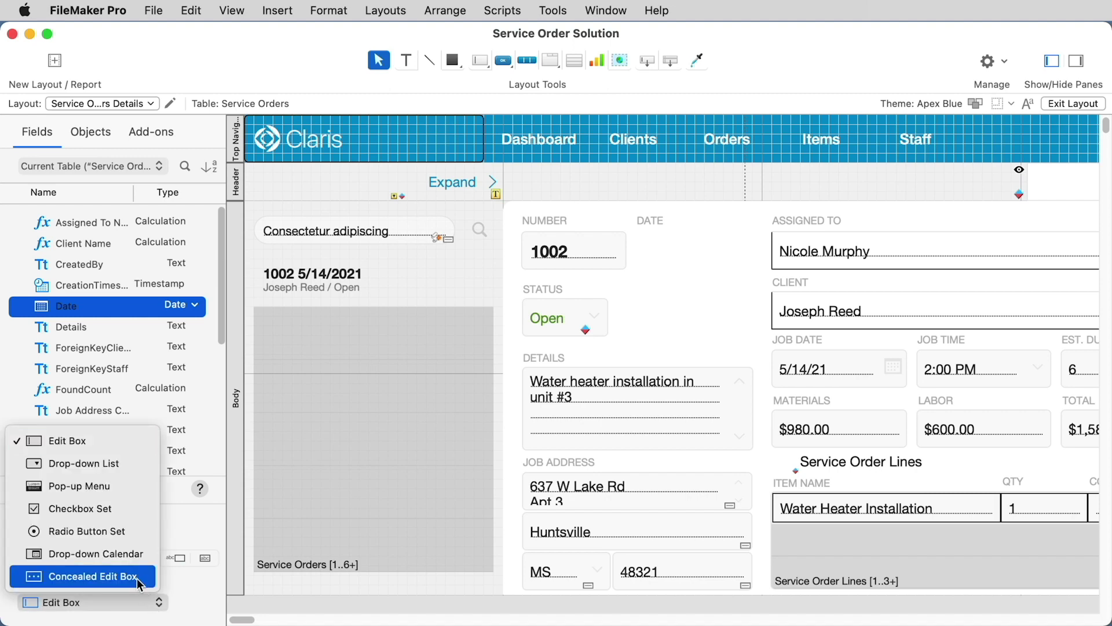
pyautogui.click(131, 555)
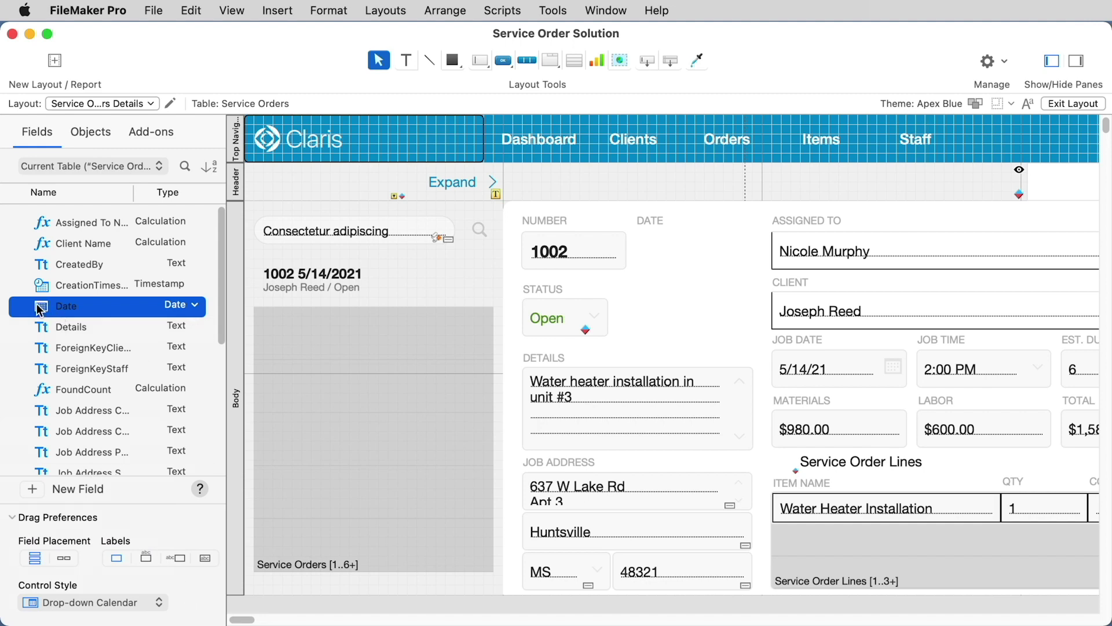
pyautogui.moveTo(39, 310); pyautogui.dragTo(659, 246)
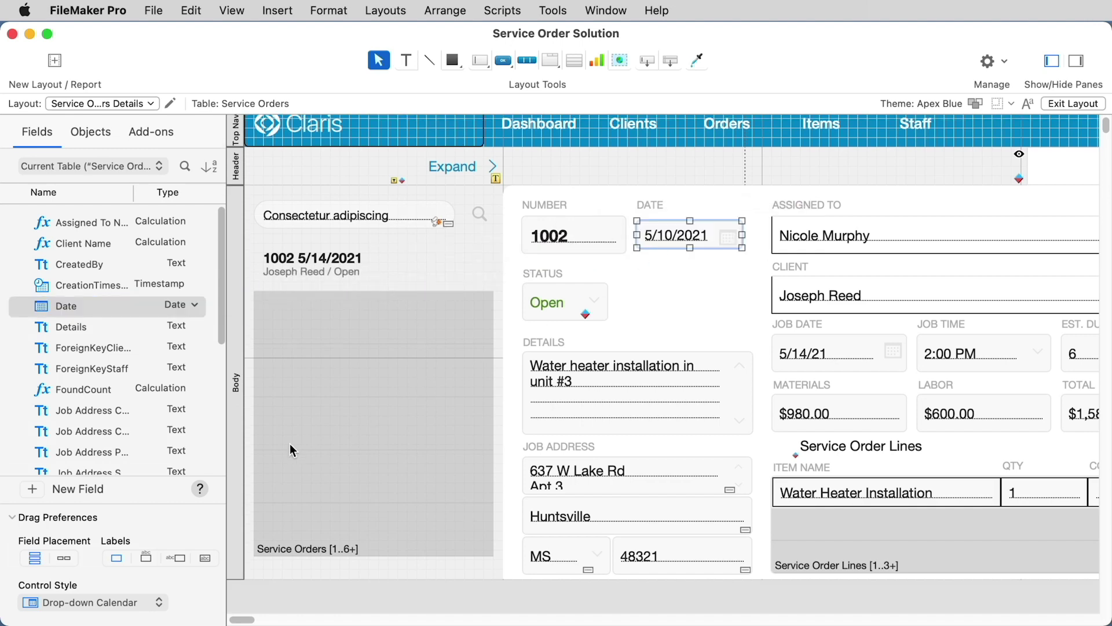
# Step: Add a new text field named Job Level to the Service Orders table
pyautogui.click(32, 491)
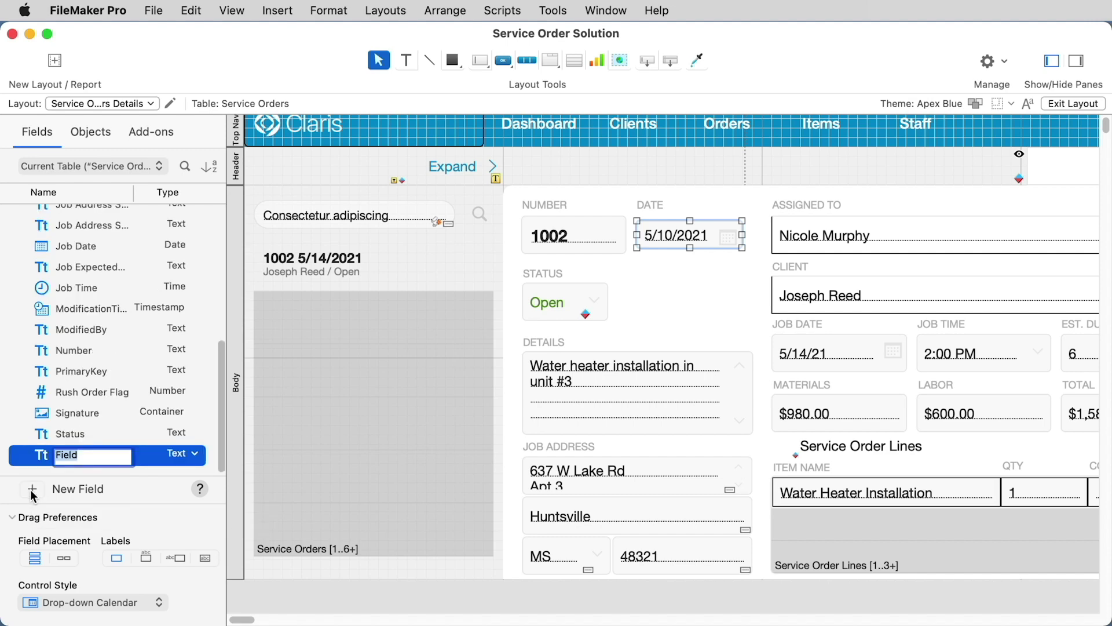
pyautogui.write('Job Level')
pyautogui.click(185, 459)
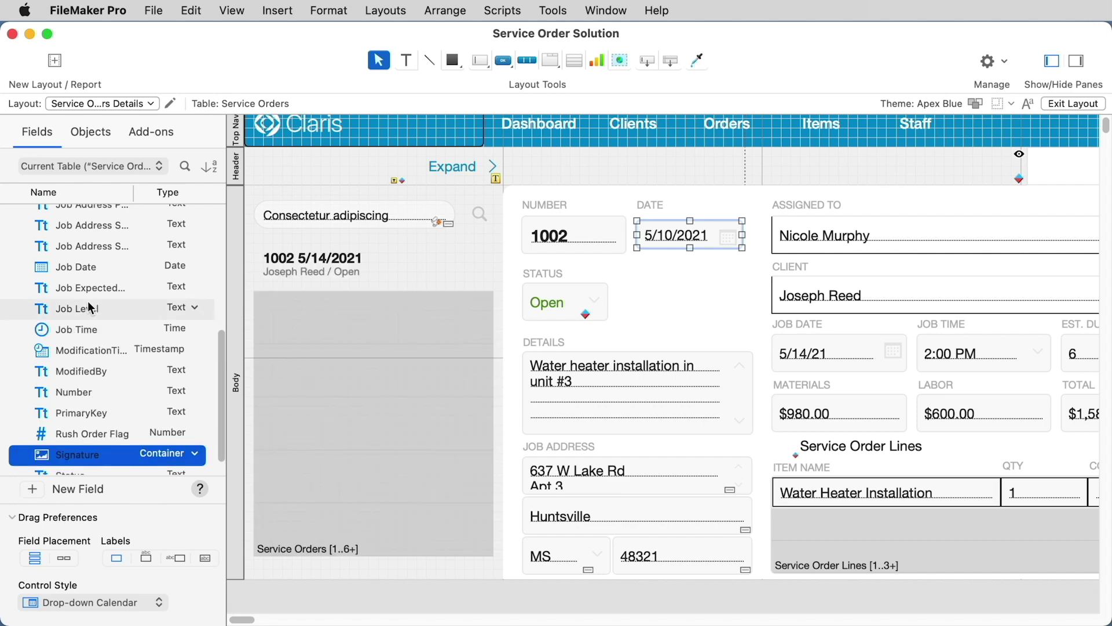
pyautogui.click(197, 311)
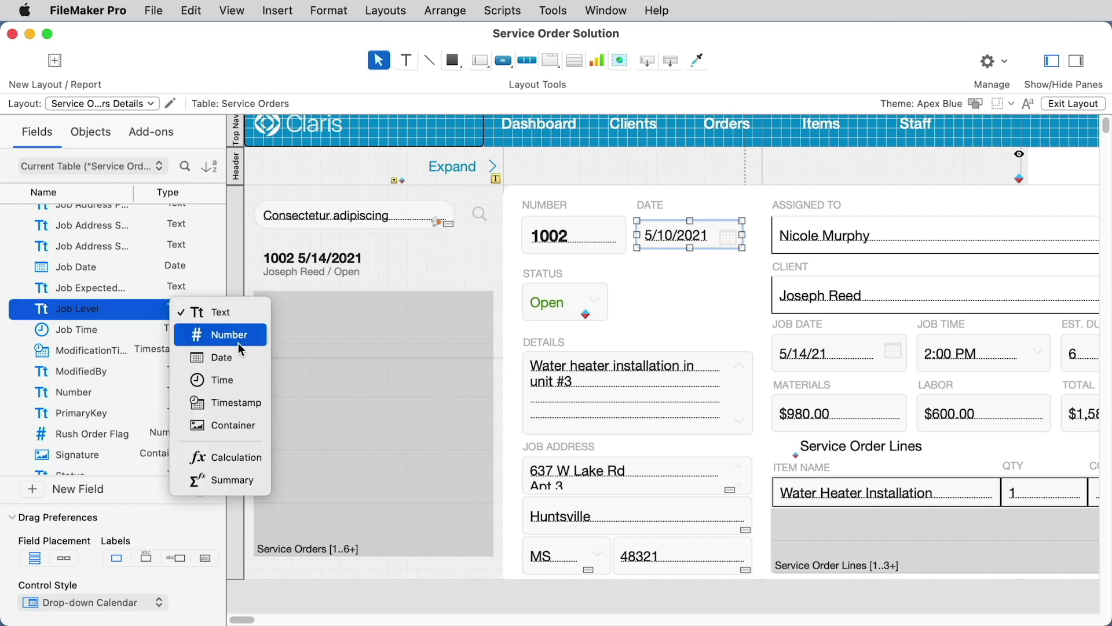
pyautogui.click(125, 318)
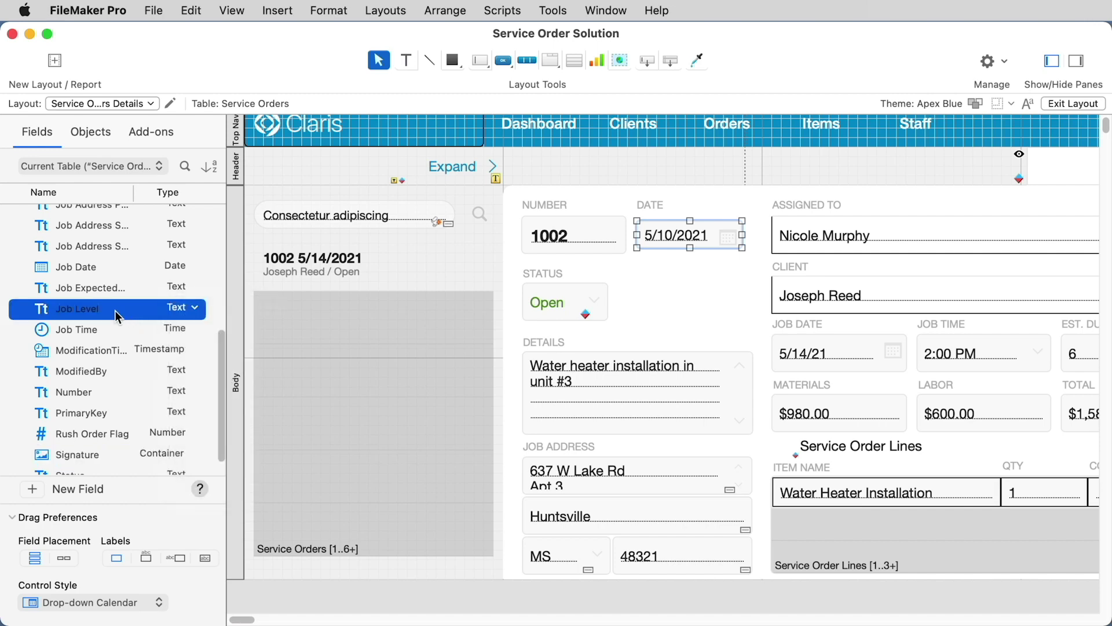
# Step: Permanently delete the Job Level field from the Service Orders table
pyautogui.rightClick(87, 313)
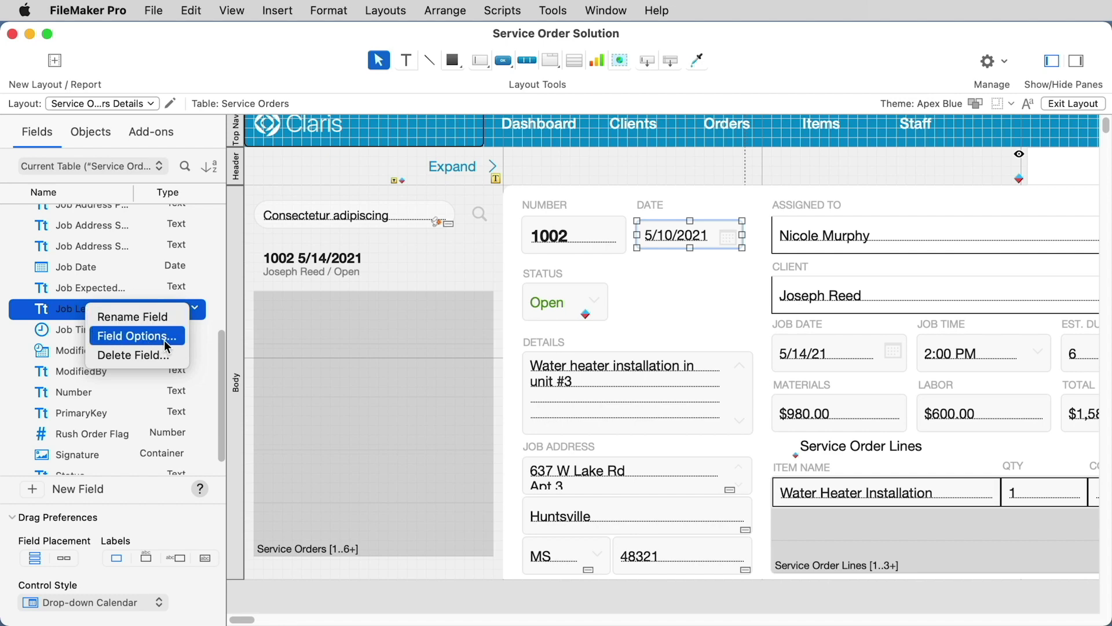
pyautogui.click(160, 354)
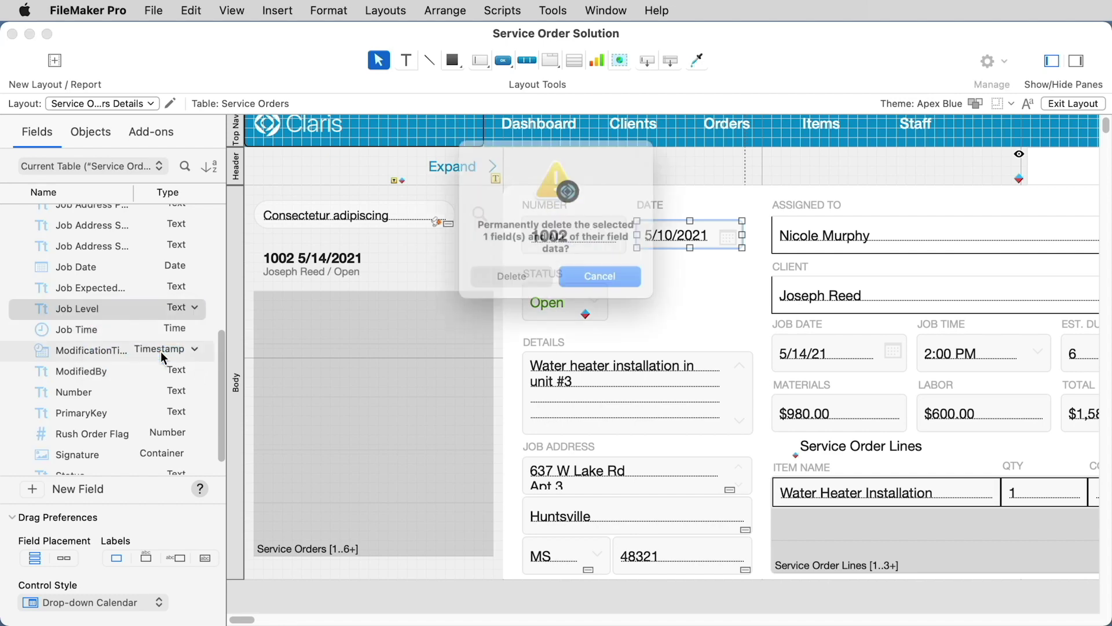
pyautogui.click(507, 277)
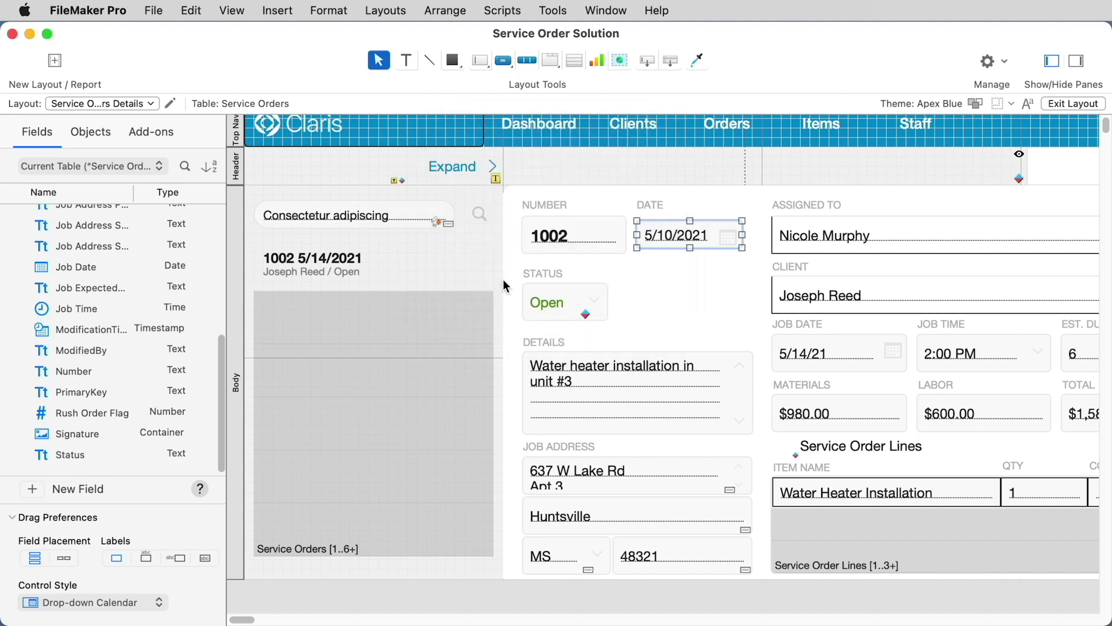
# Step: List the layout's objects, then hide the header's icon button bar and show it again
pyautogui.click(91, 132)
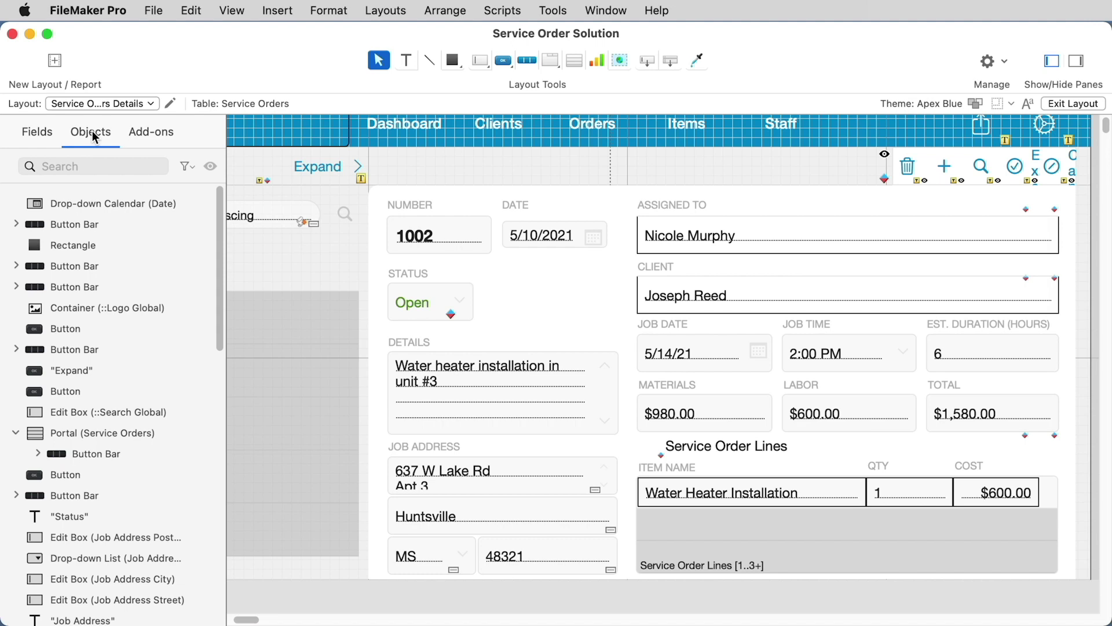
pyautogui.click(38, 227)
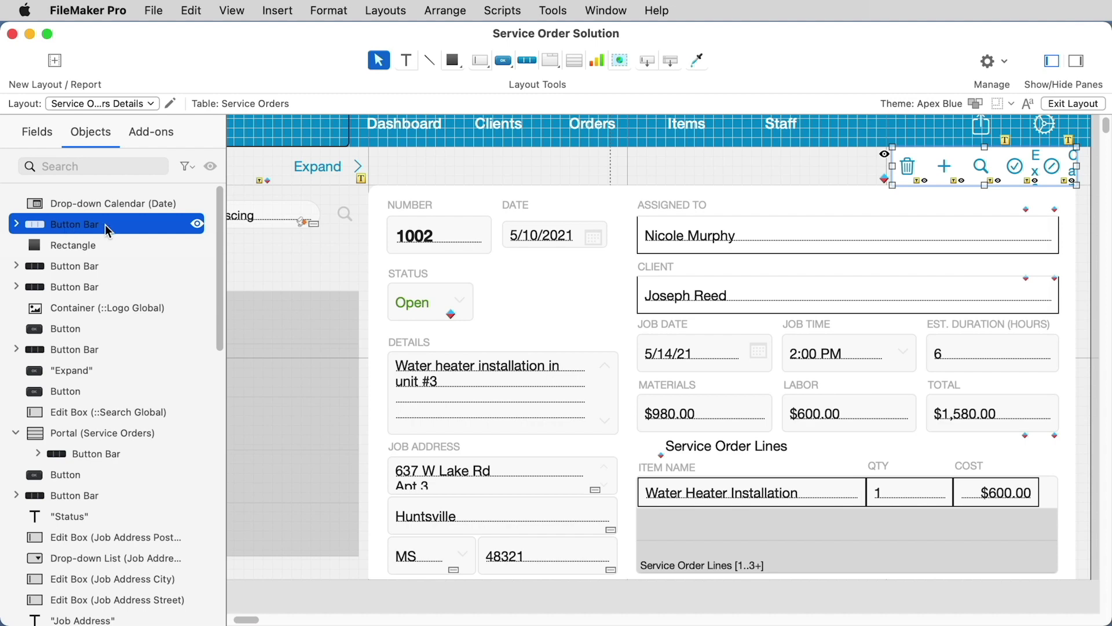
pyautogui.click(198, 225)
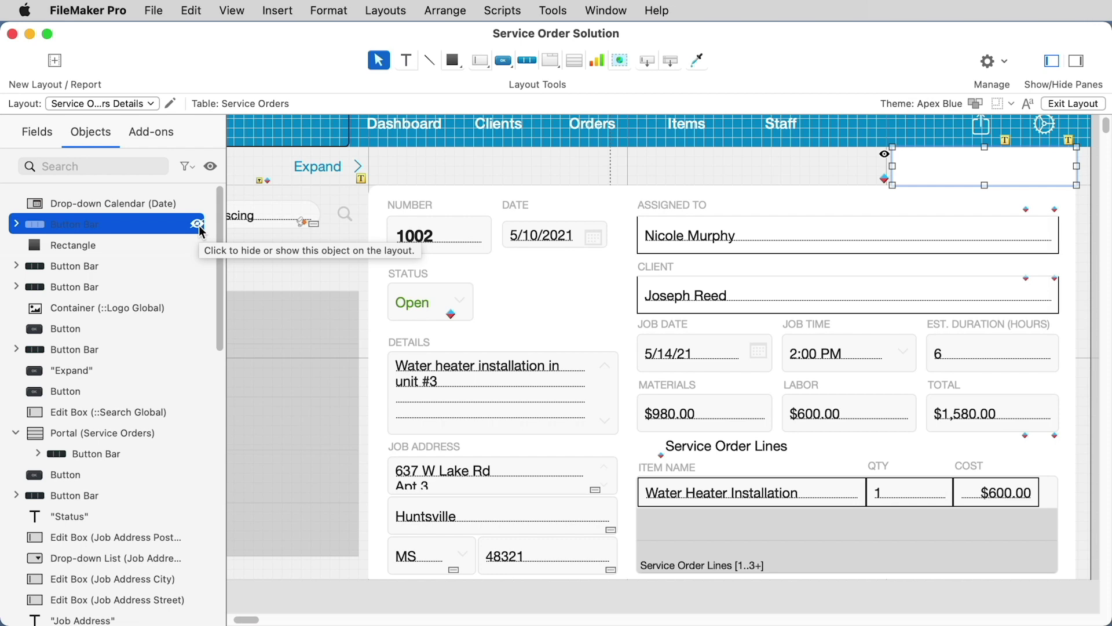
pyautogui.click(197, 225)
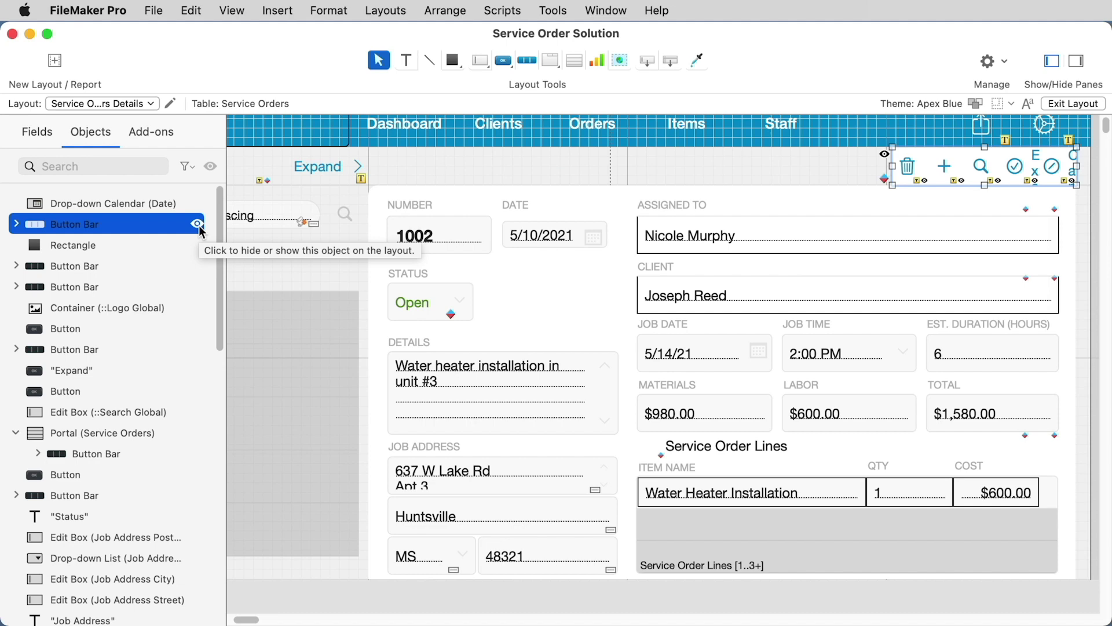
# Step: Name the header's icon button bar Navigation and move the Rectangle object in front of it in the stacking order
pyautogui.rightClick(78, 224)
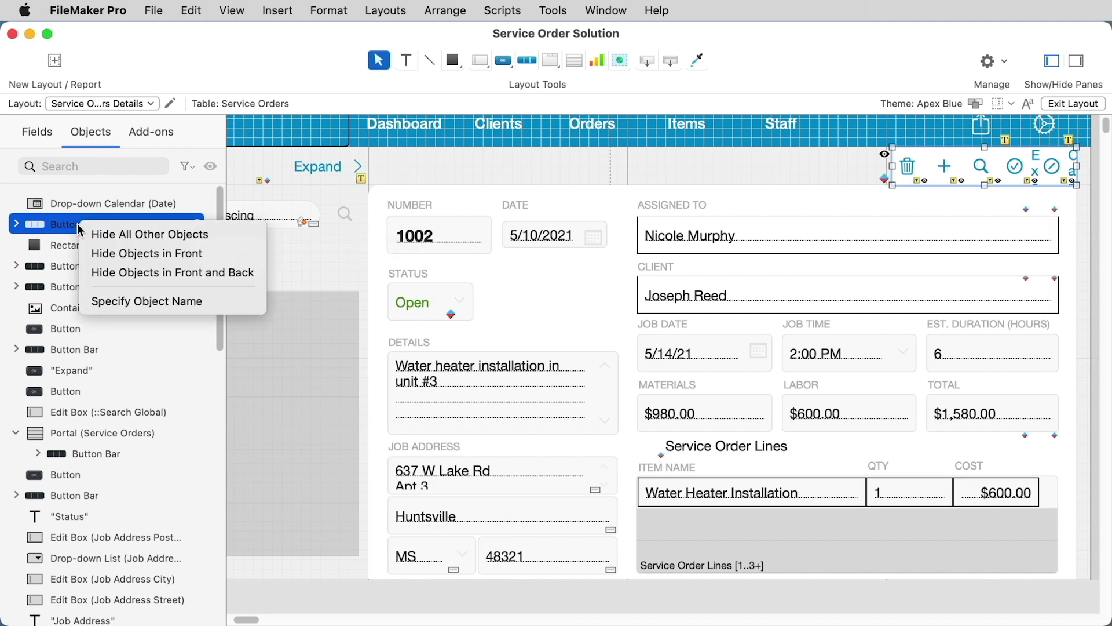
pyautogui.click(165, 300)
pyautogui.write('Nav')
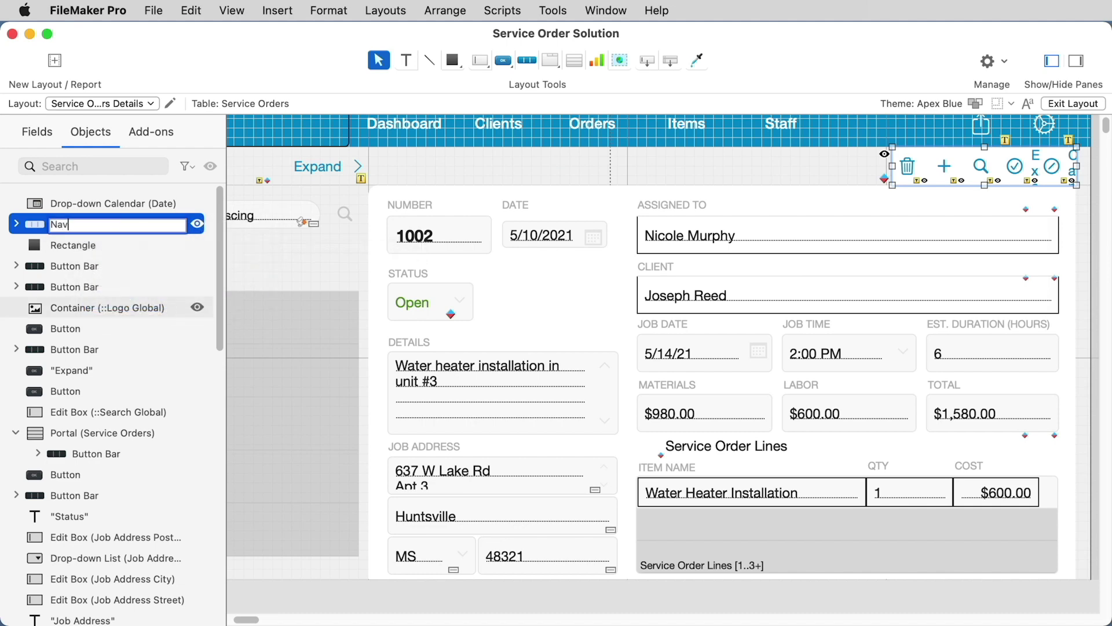
pyautogui.write('igation')
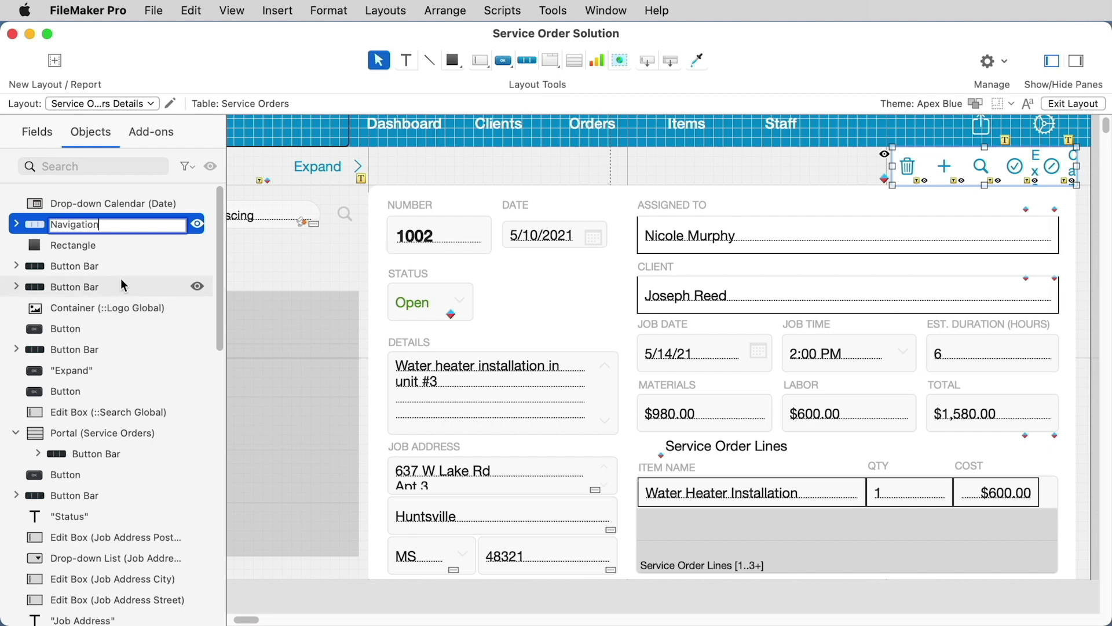
pyautogui.click(72, 244)
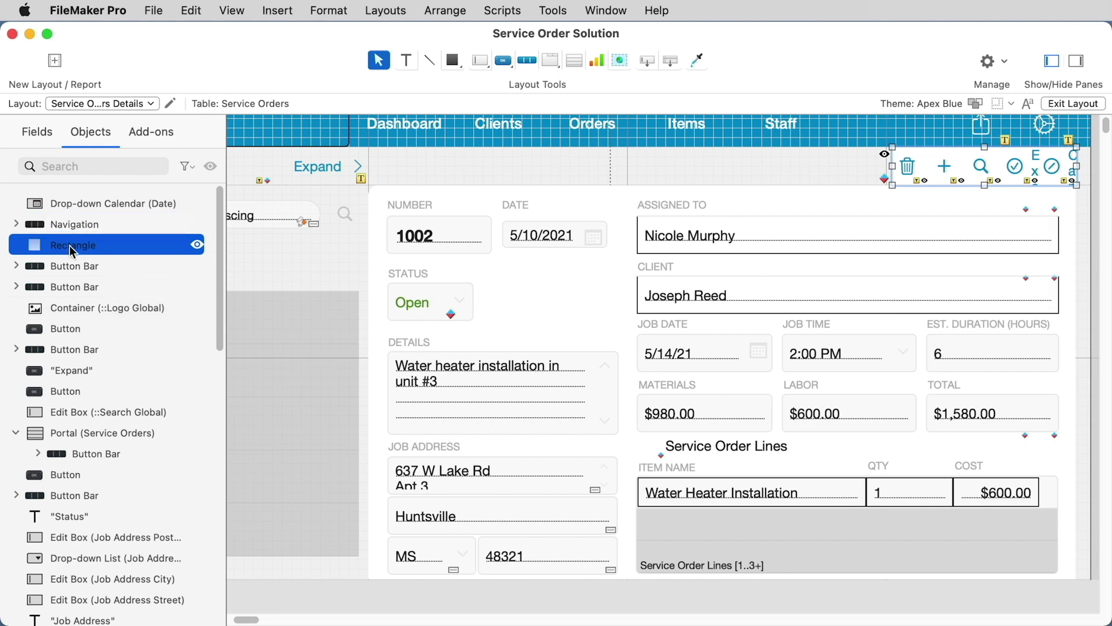
pyautogui.moveTo(70, 245); pyautogui.dragTo(85, 214)
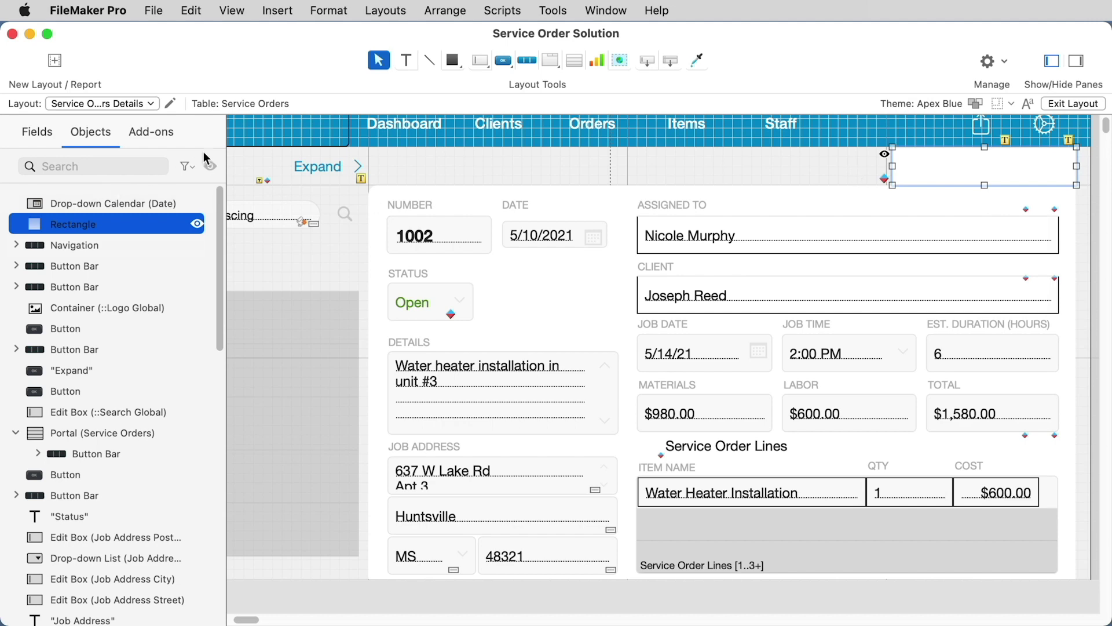
# Step: Filter the layout's object list to text objects only and restore it to all objects
pyautogui.click(186, 166)
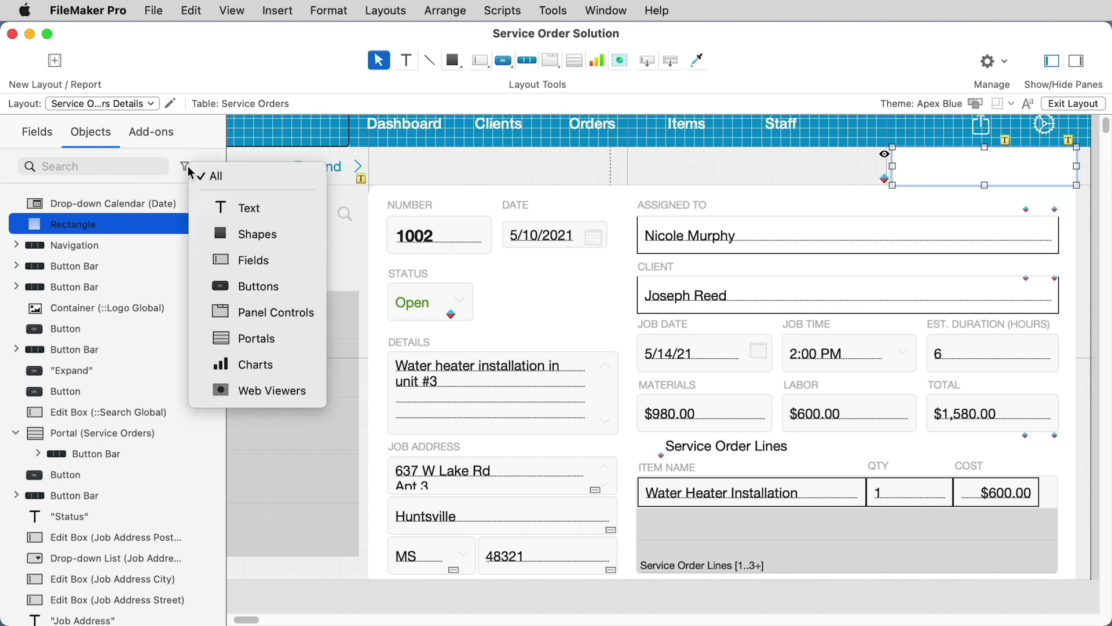
pyautogui.click(237, 217)
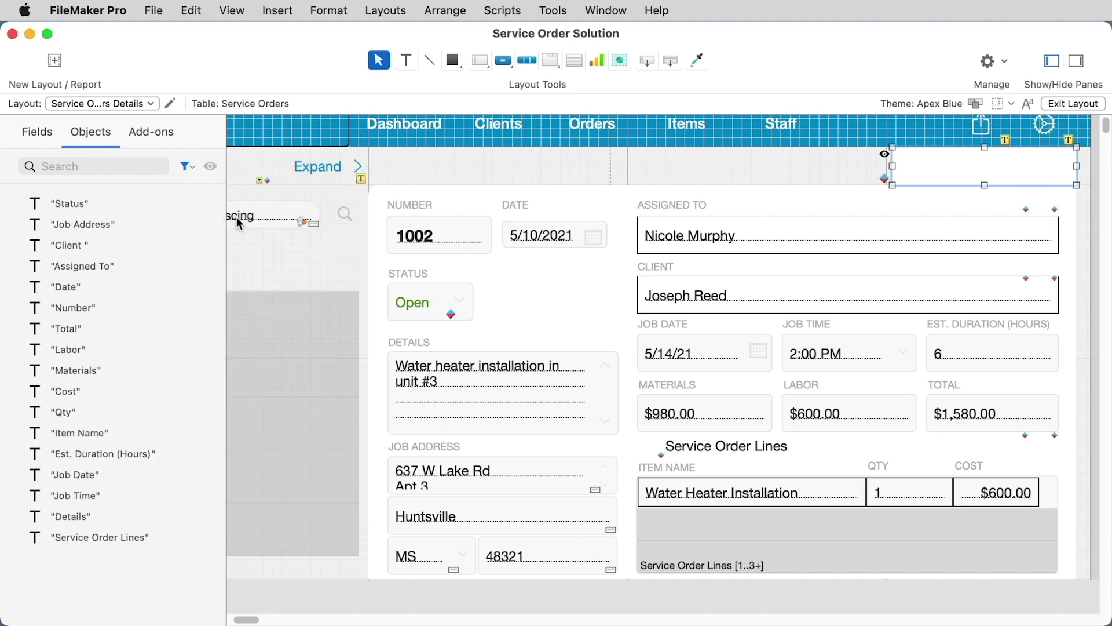
pyautogui.click(192, 168)
pyautogui.click(221, 173)
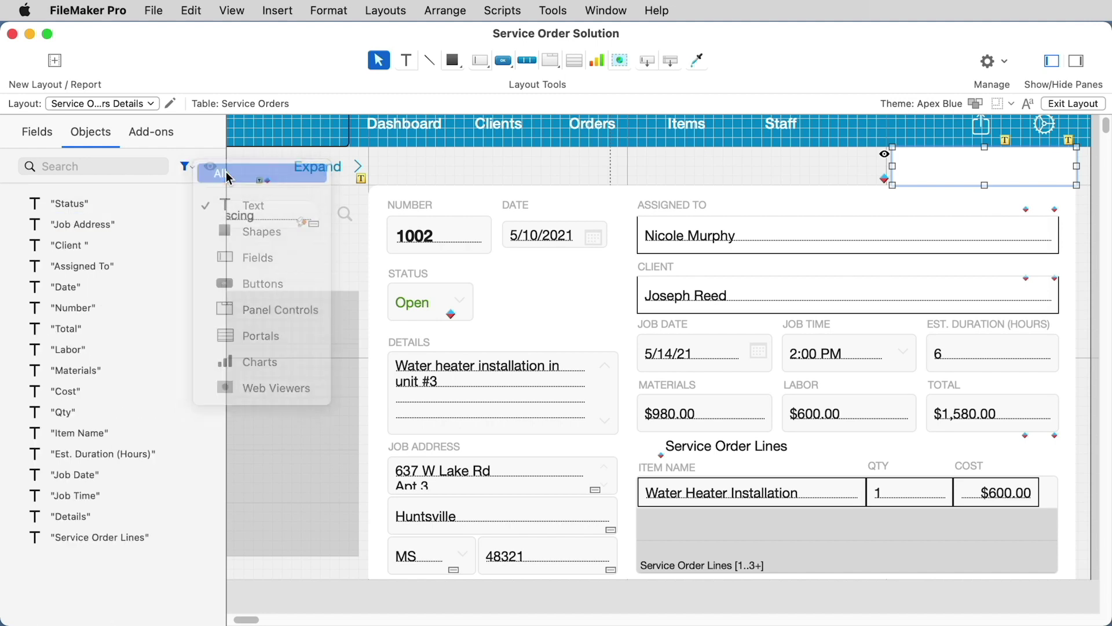
# Step: Search the layout's object list for "Client" and clear the search
pyautogui.click(58, 167)
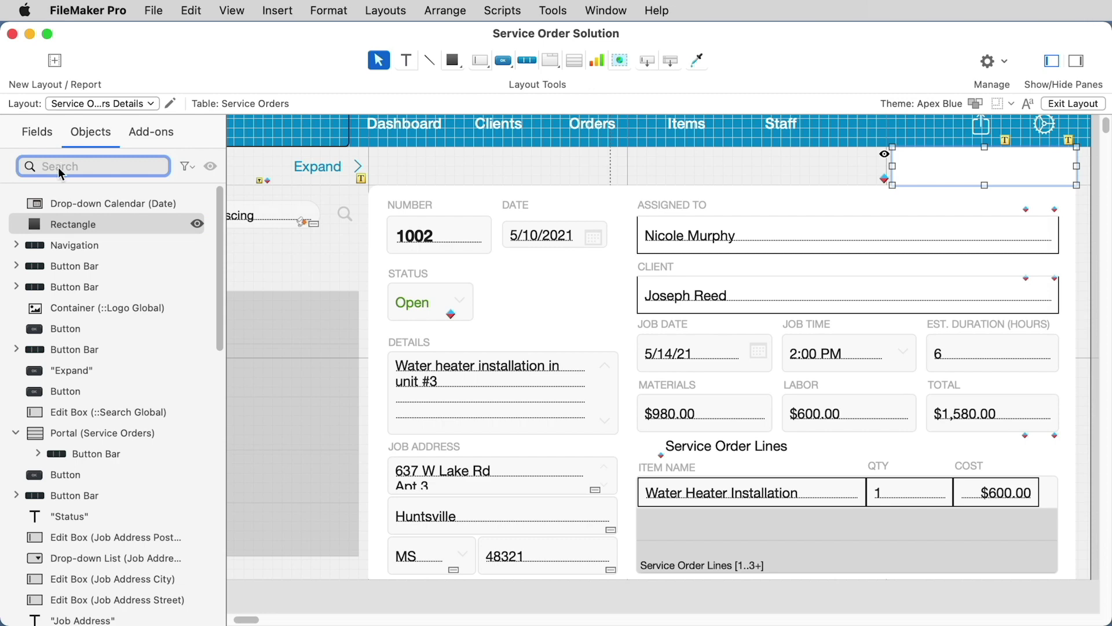
pyautogui.write('Client')
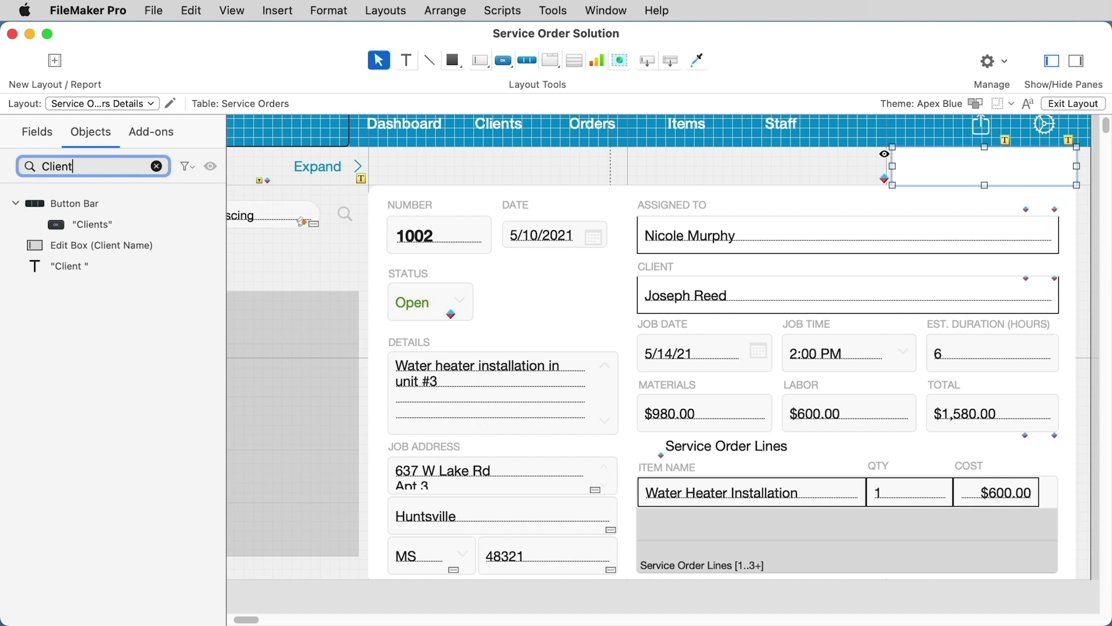
pyautogui.click(156, 166)
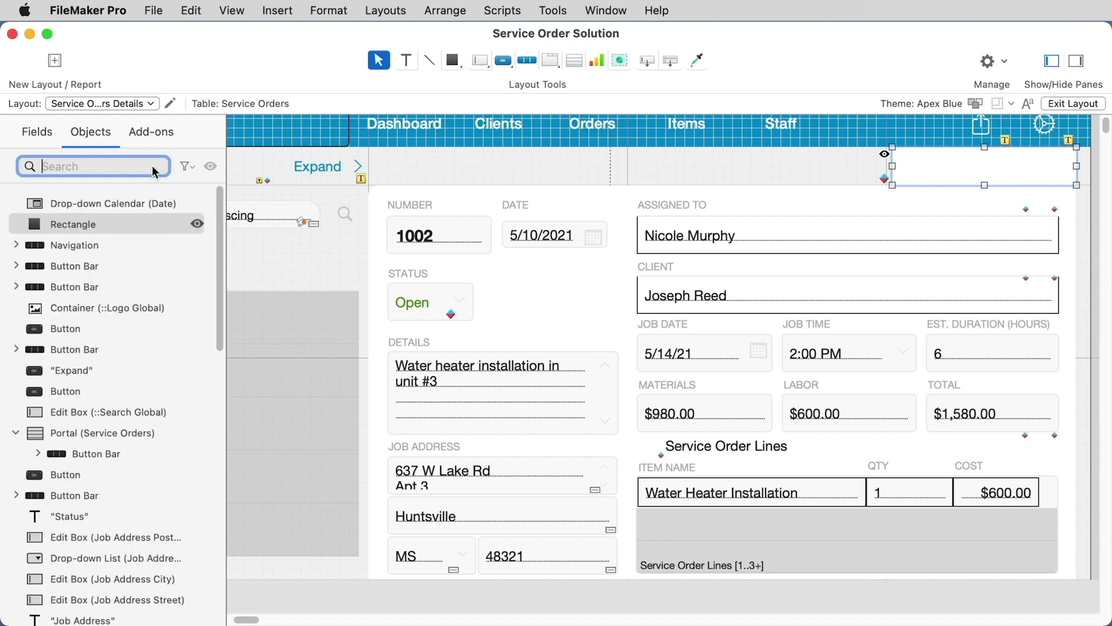
# Step: Open the catalogue of installable add-ons, saving the layout changes when asked
pyautogui.click(151, 131)
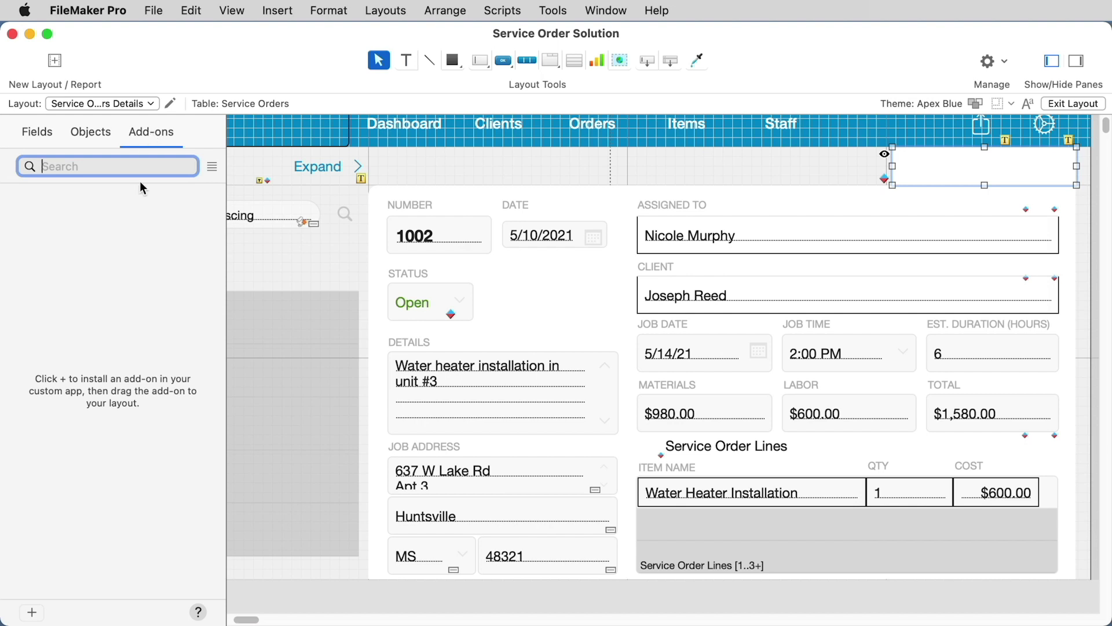
pyautogui.click(32, 613)
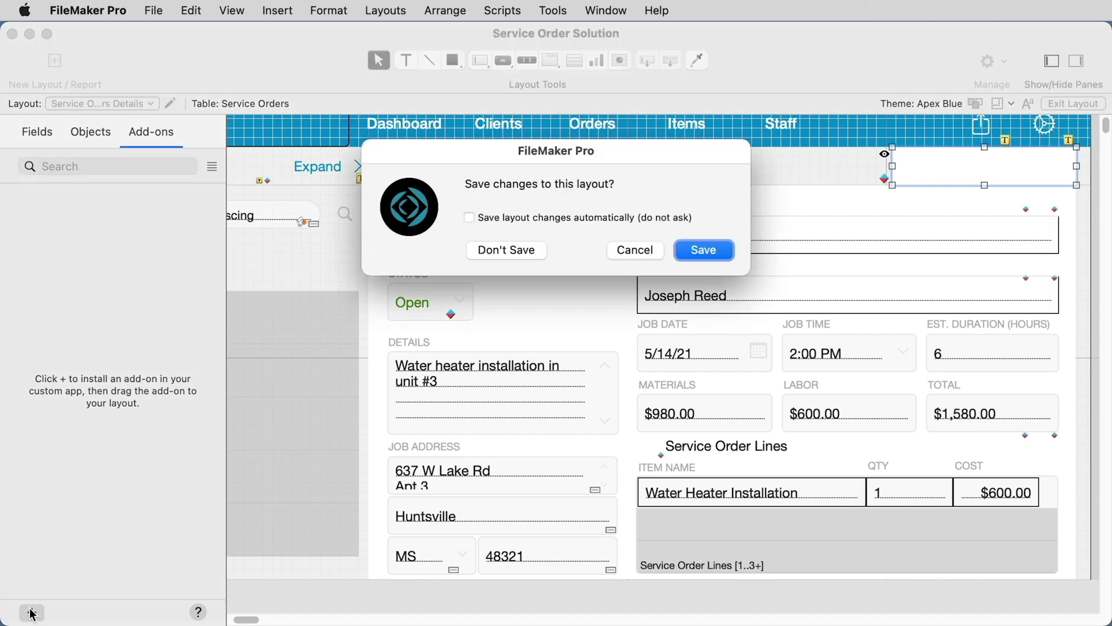
pyautogui.click(703, 250)
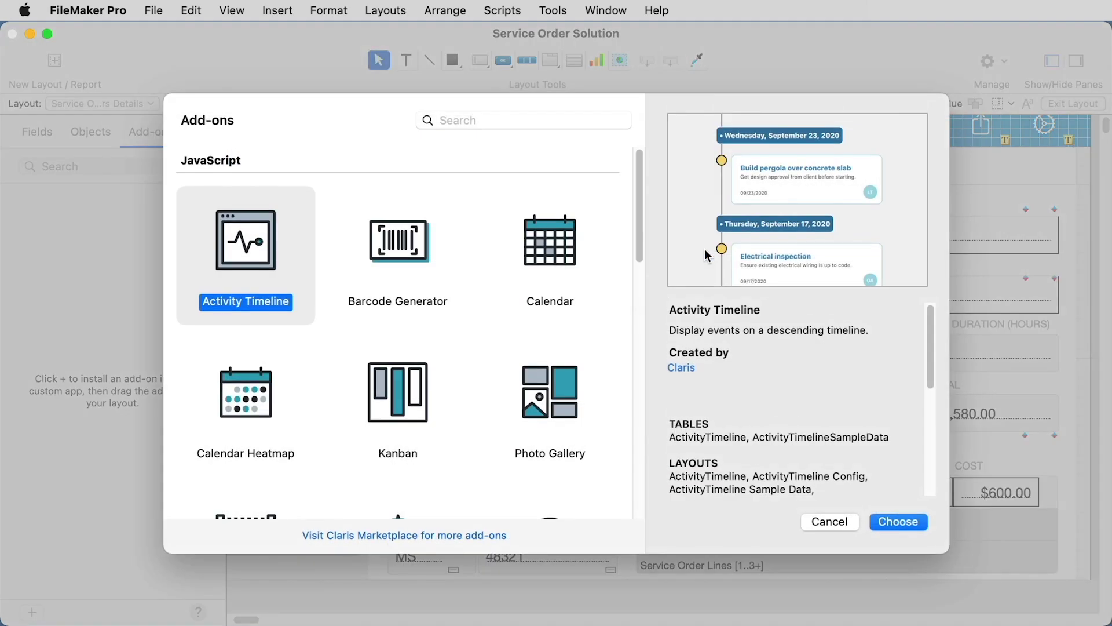
# Step: Preview the Barcode Generator, Calendar, Calendar Heatmap and Kanban add-ons and read through the Kanban add-on's details
pyautogui.click(392, 248)
pyautogui.click(548, 253)
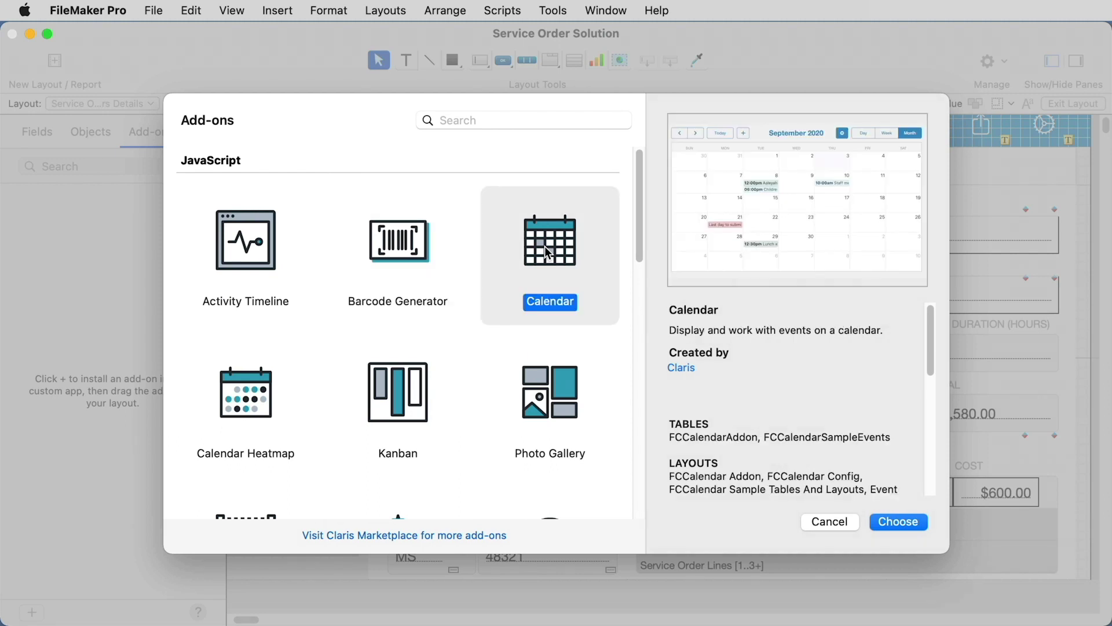
pyautogui.click(245, 401)
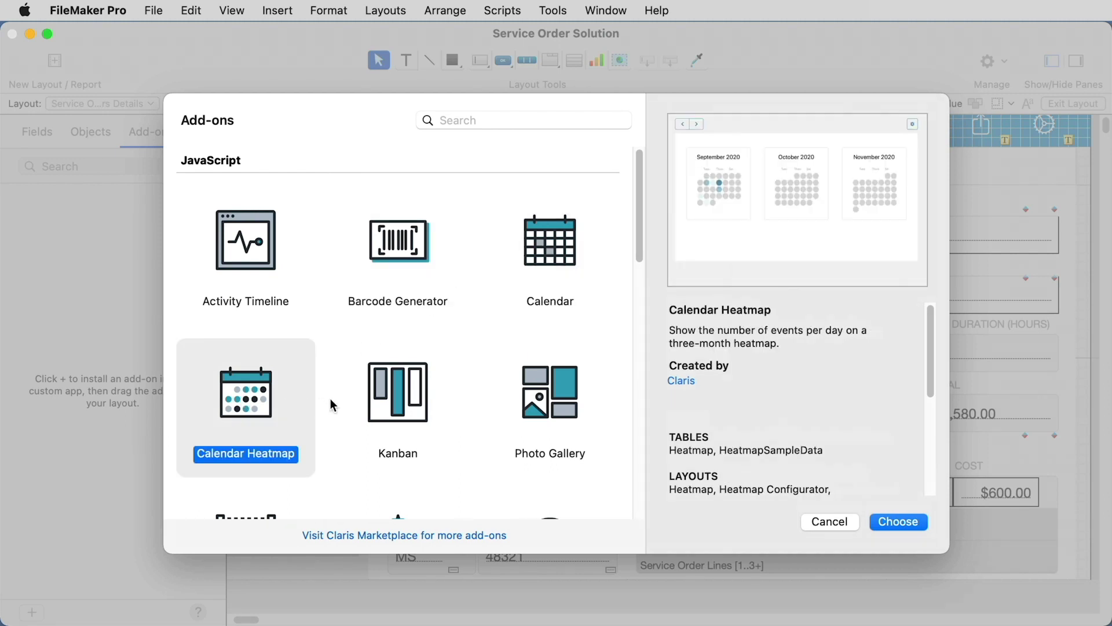
pyautogui.click(420, 407)
pyautogui.scroll(-5, 810, 389)
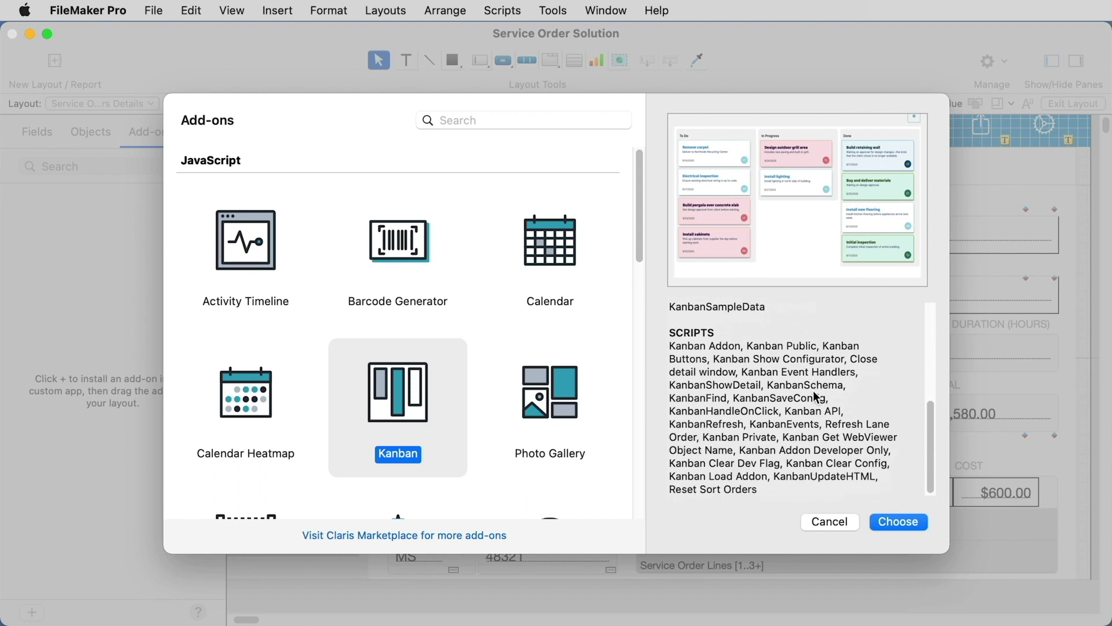
# Step: Install the Barcode Generator add-on and place it on the layout between the Status and Client fields
pyautogui.click(410, 255)
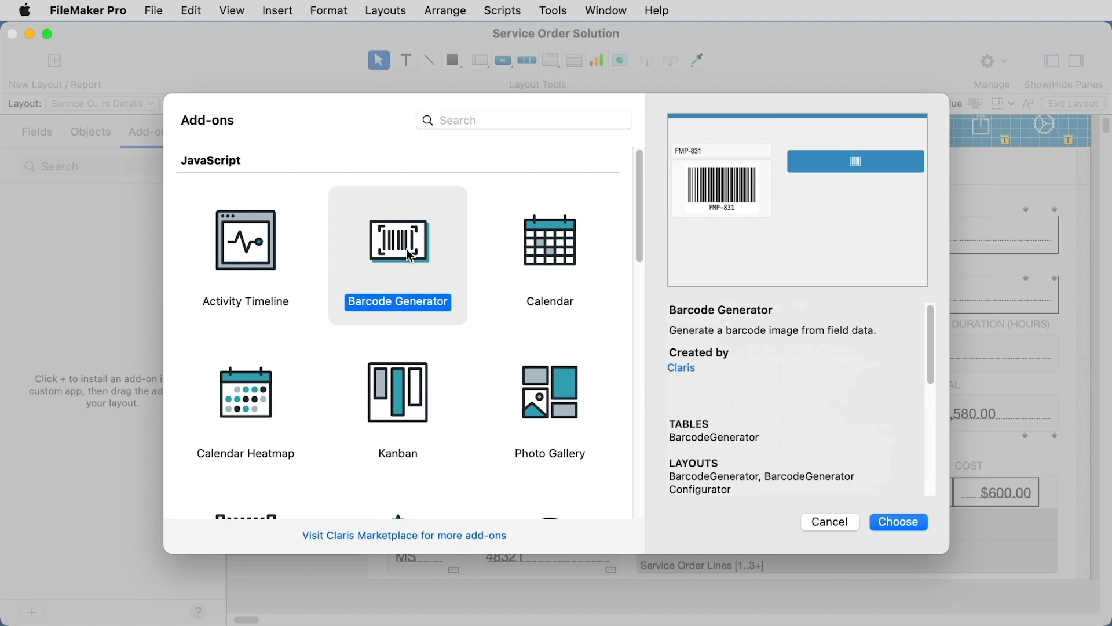
pyautogui.click(909, 523)
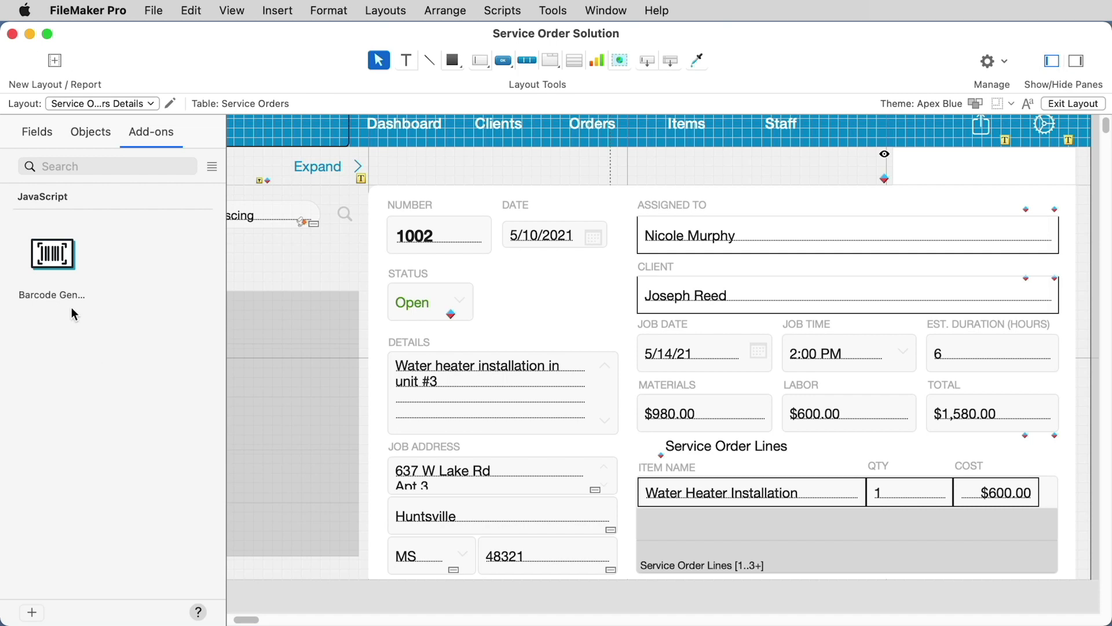
pyautogui.click(62, 262)
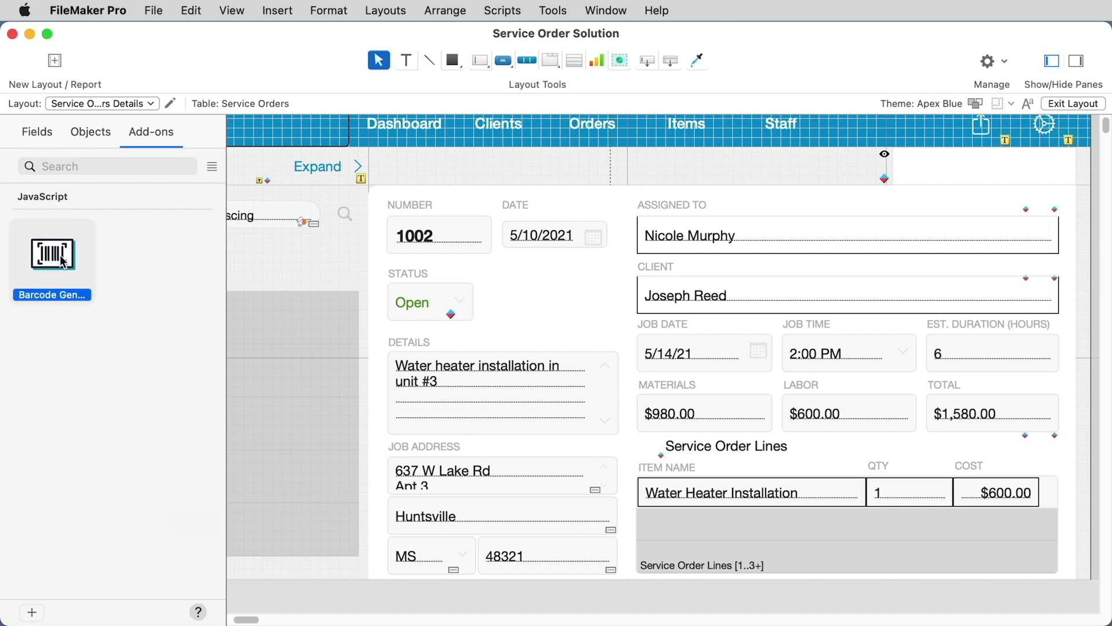
pyautogui.moveTo(64, 262); pyautogui.dragTo(505, 300)
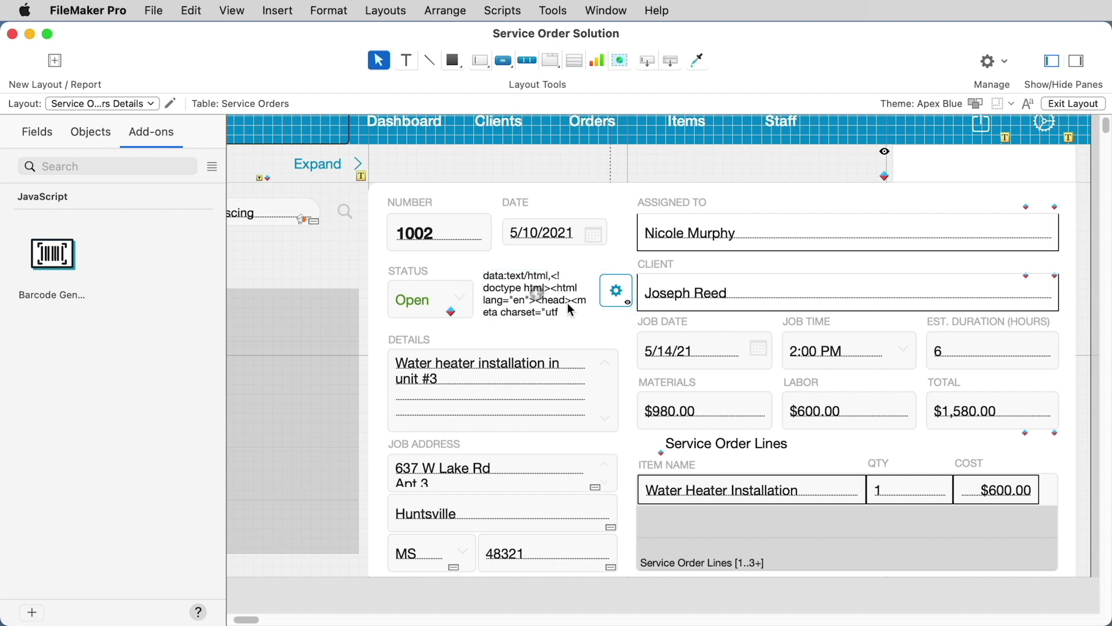
# Step: Uninstall the Barcode Generator add-on, saving the layout and permanently deleting the add-on's tables, fields and record data
pyautogui.scroll(1, 565, 302)
pyautogui.rightClick(65, 259)
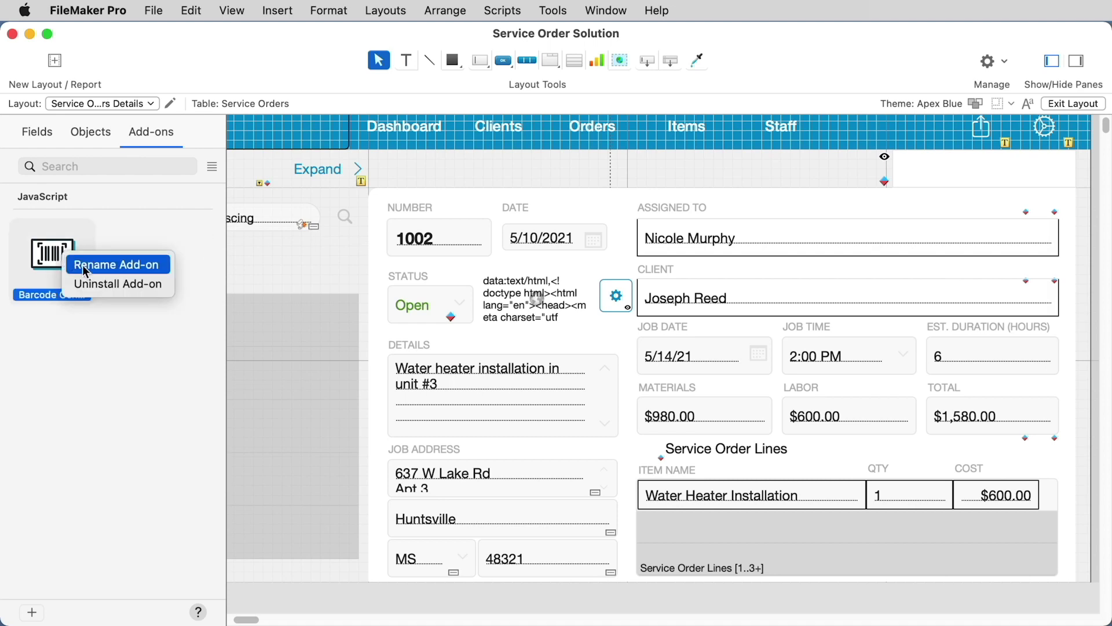
pyautogui.click(124, 285)
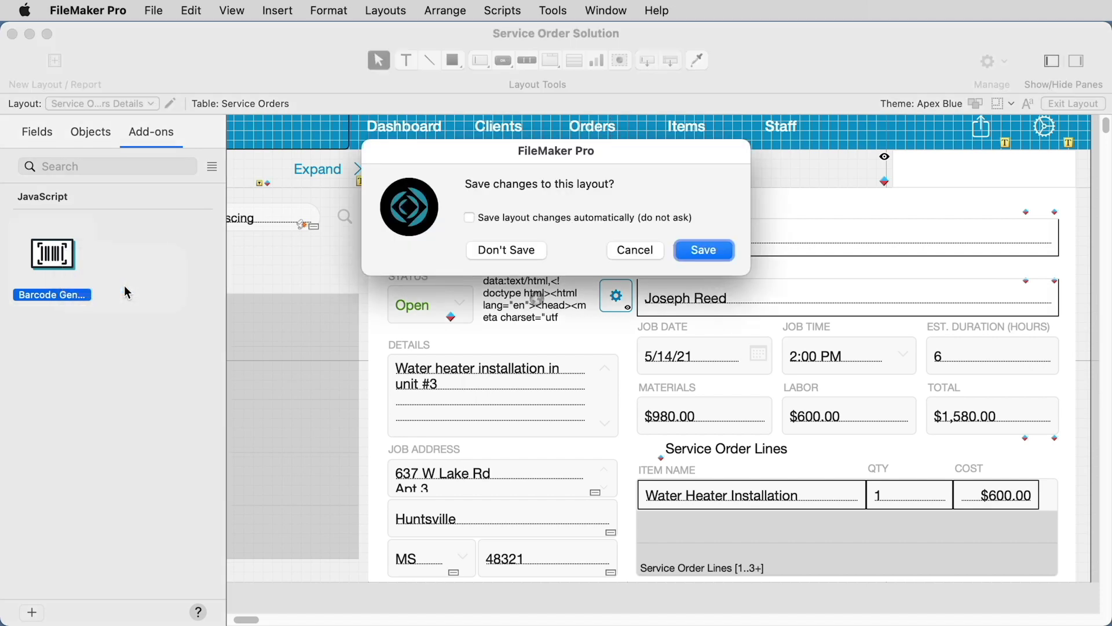
pyautogui.click(708, 252)
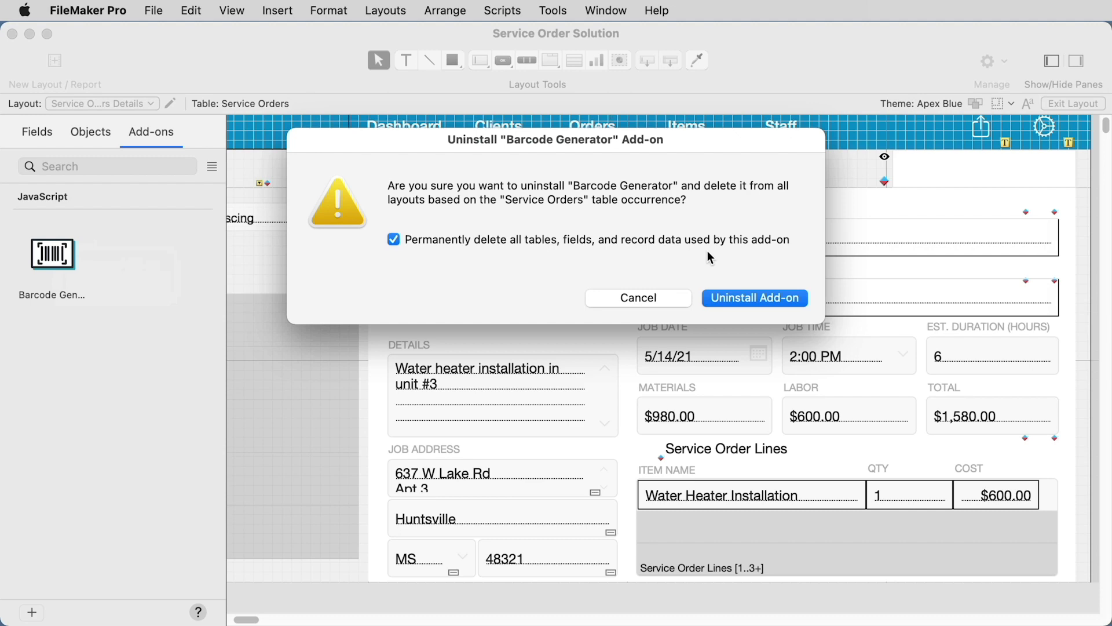
pyautogui.click(775, 297)
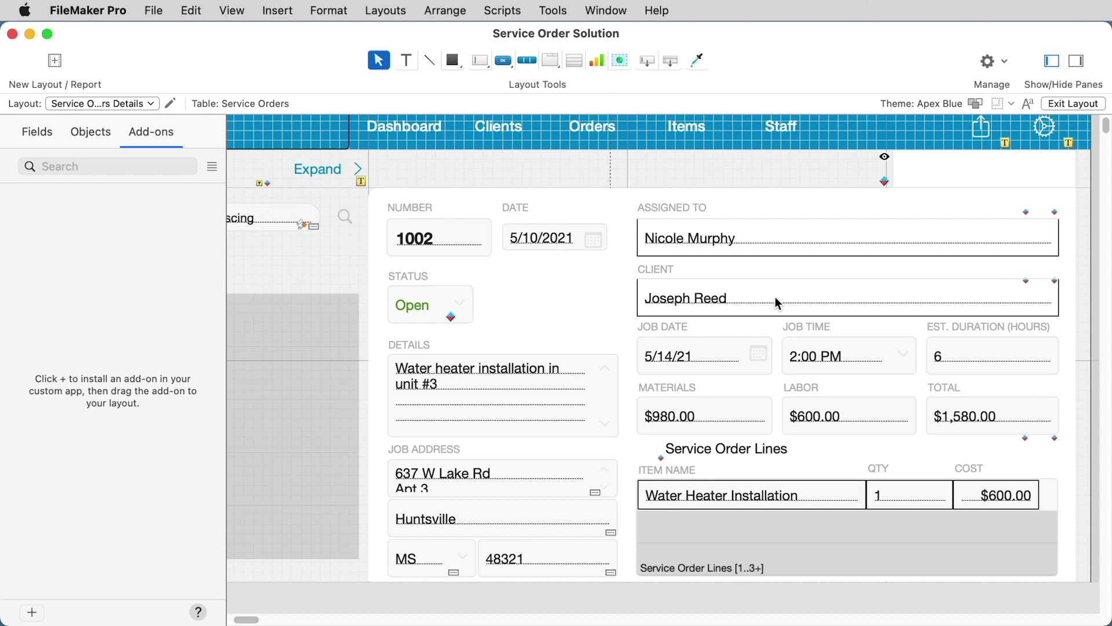
# Step: Hide the pane with fields, objects and add-ons and show the Inspector pane
pyautogui.click(1051, 61)
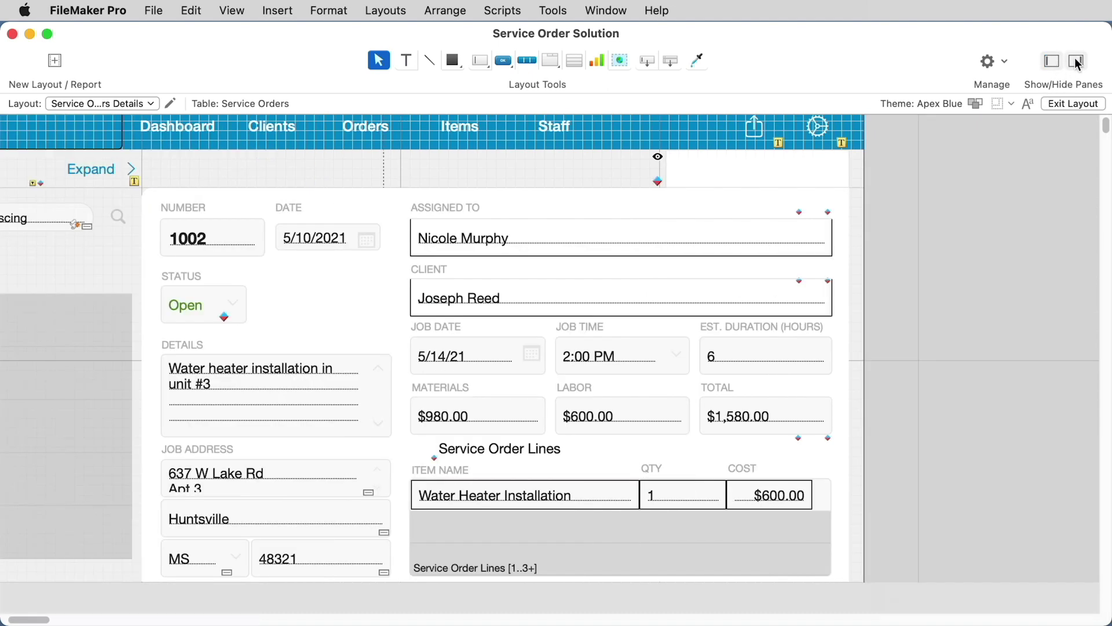
pyautogui.click(1078, 62)
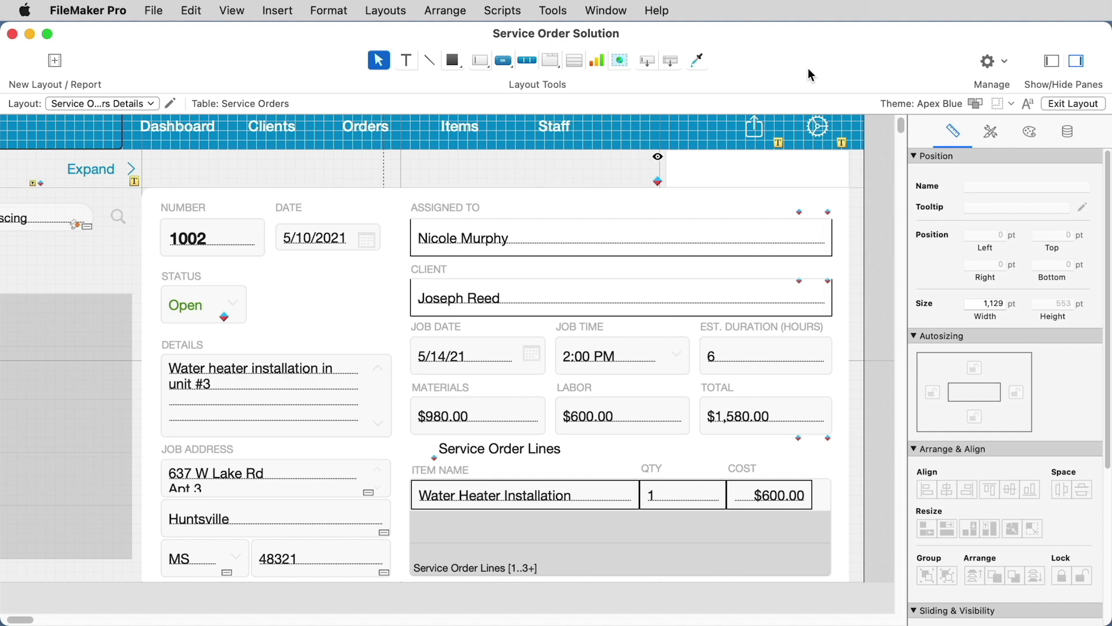
# Step: Review the available Inspectors options, including New Inspector and Accessibility Inspector, and hide the Inspector pane
pyautogui.click(226, 10)
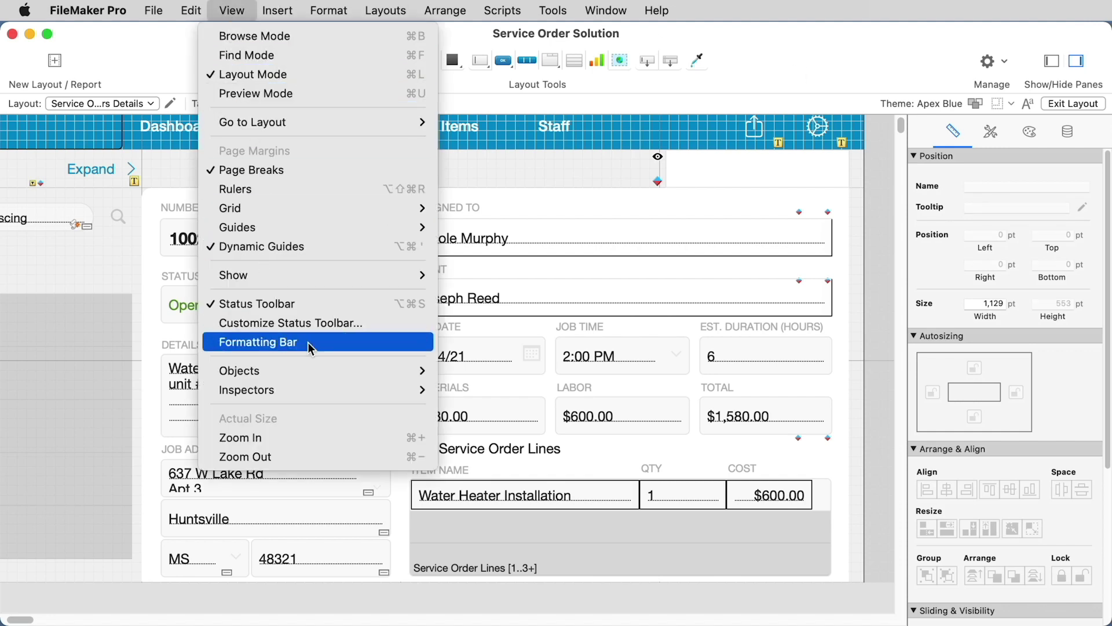
pyautogui.moveTo(350, 389)
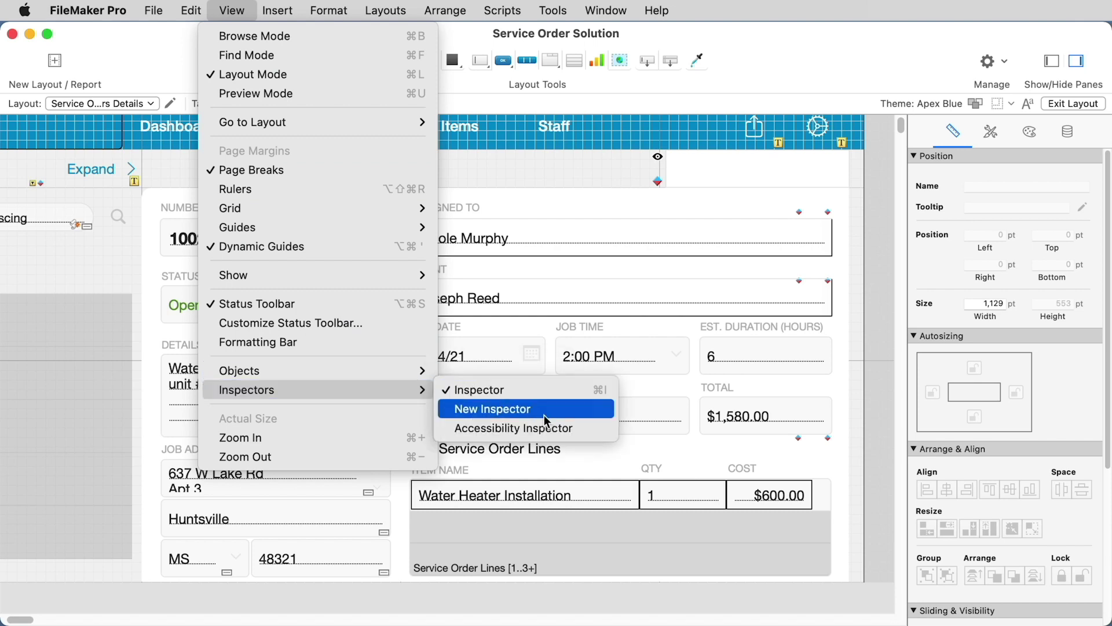
pyautogui.click(791, 65)
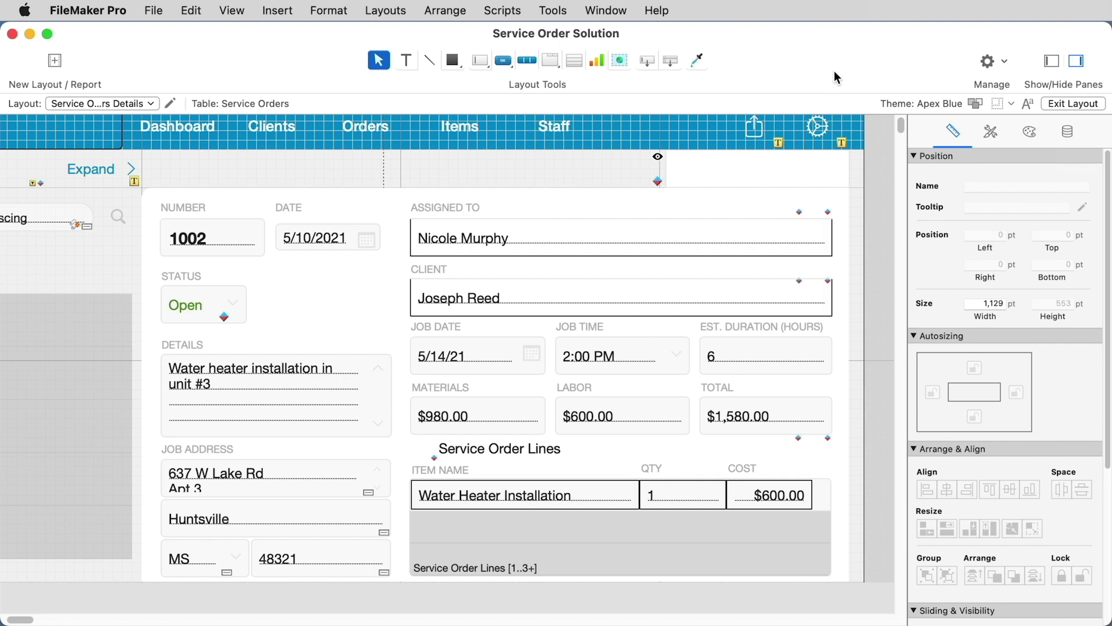
pyautogui.click(1077, 62)
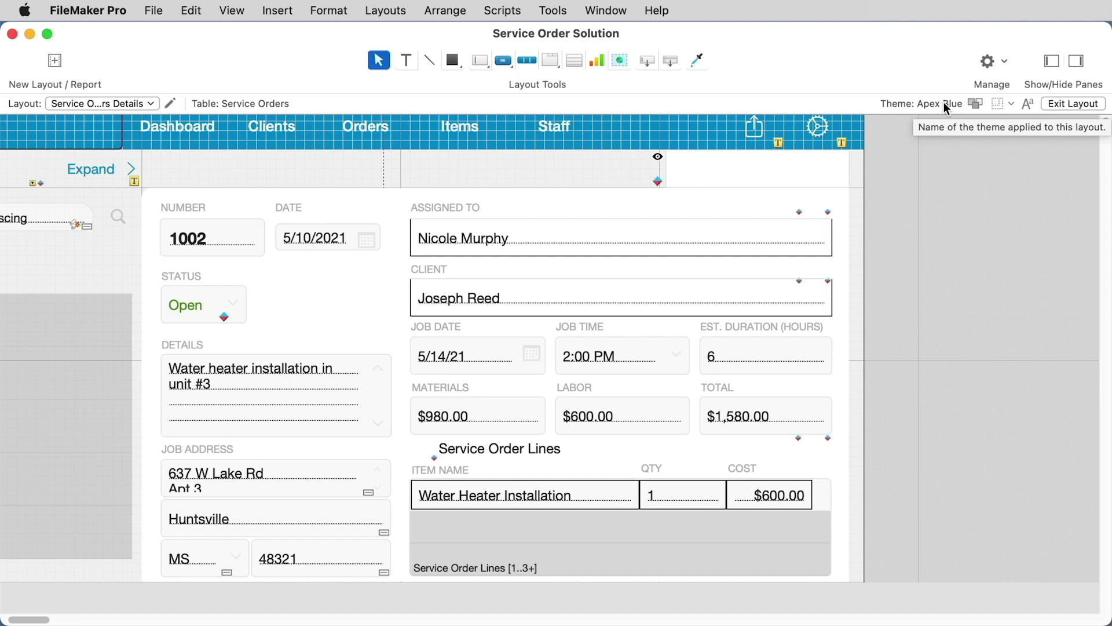
# Step: Preview the Enlightened and Tranquil layout themes and close the theme chooser without applying a change
pyautogui.click(975, 104)
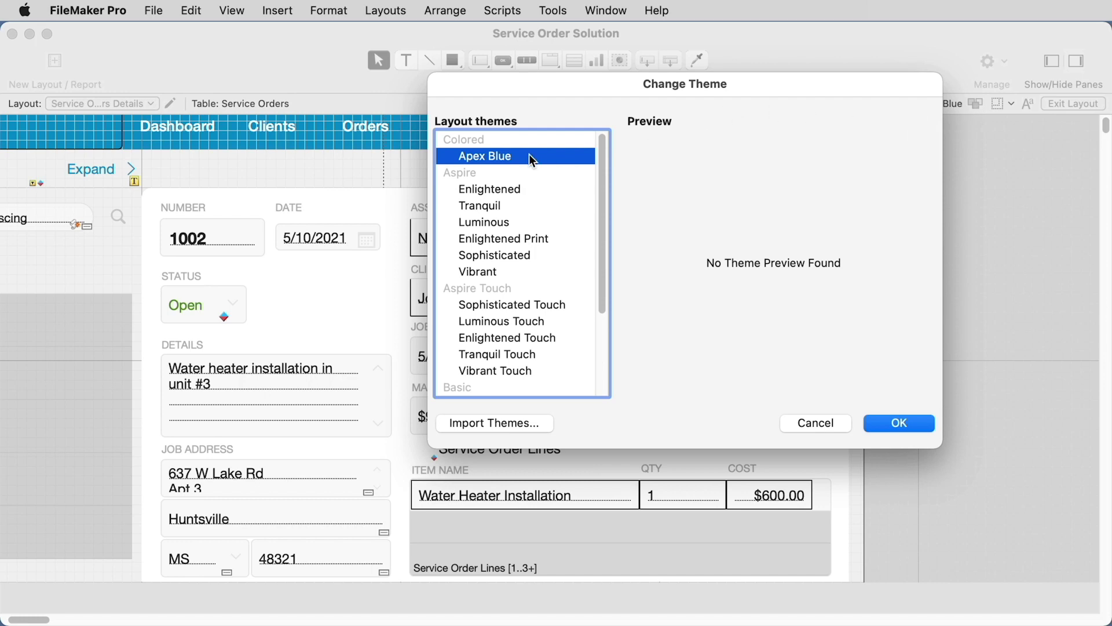
pyautogui.click(507, 191)
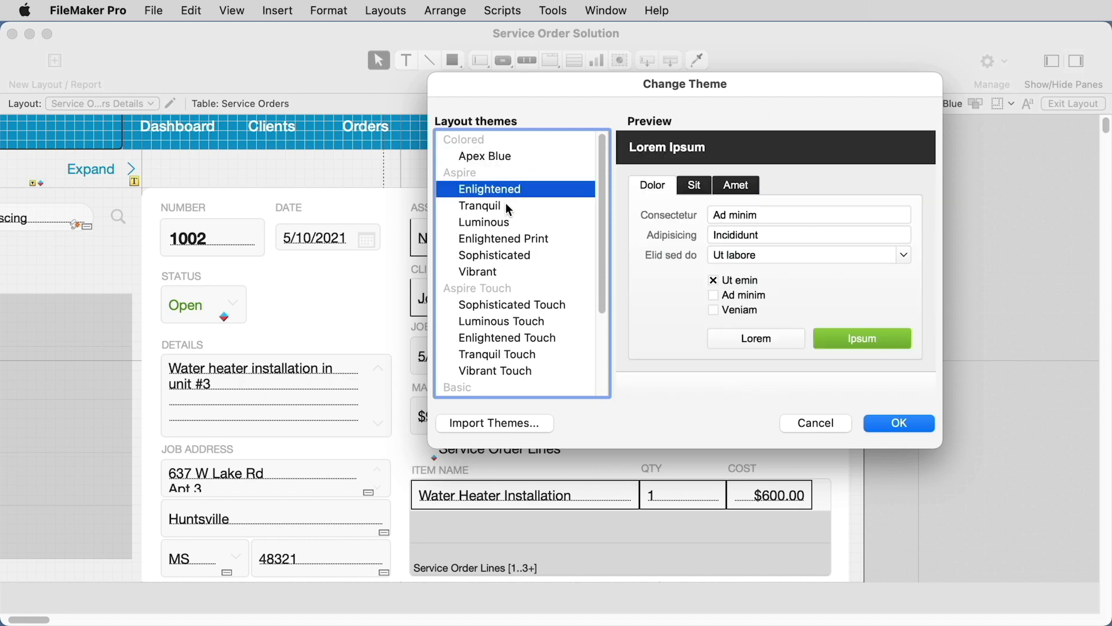
pyautogui.click(506, 202)
pyautogui.click(490, 191)
pyautogui.click(484, 156)
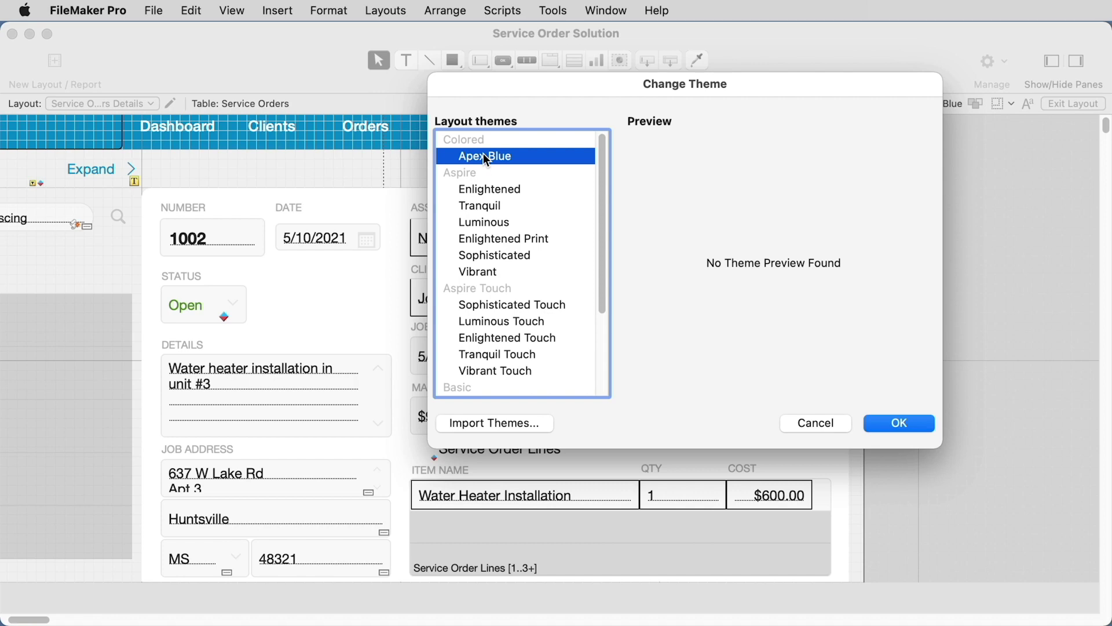
pyautogui.click(828, 427)
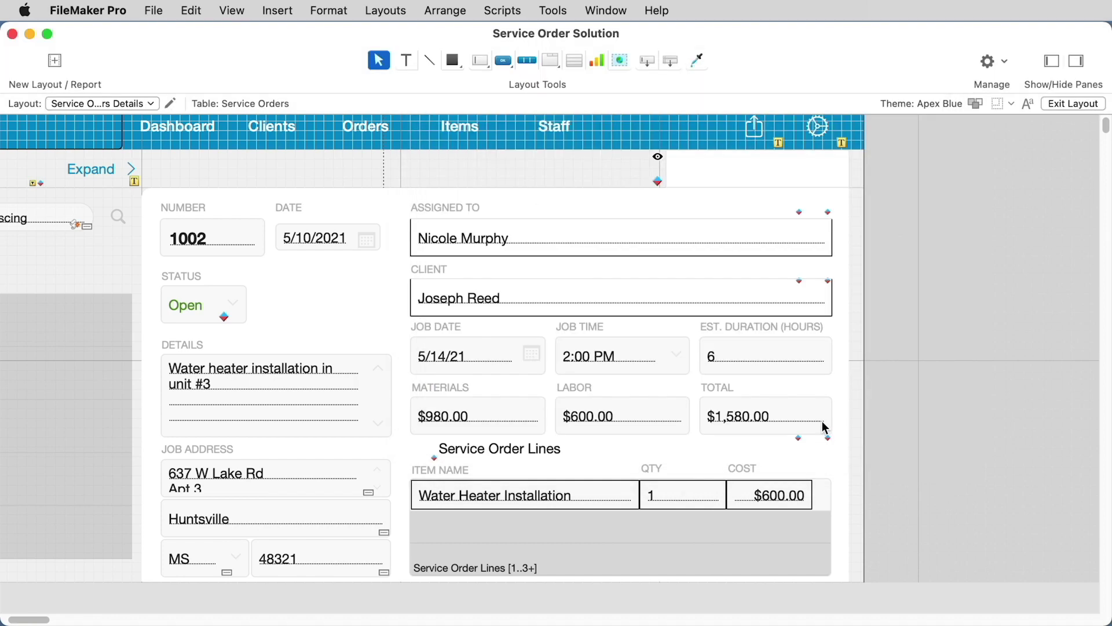
# Step: Show the formatting bar, select the DATE label to inspect its text formatting, and hide the bar again
pyautogui.click(1027, 105)
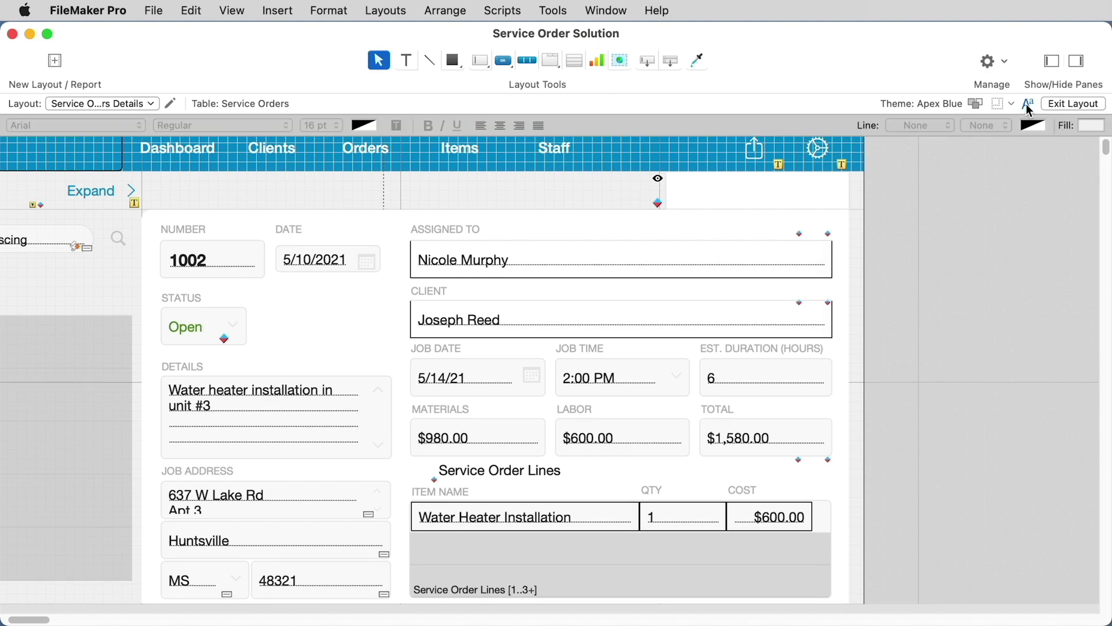
pyautogui.click(291, 237)
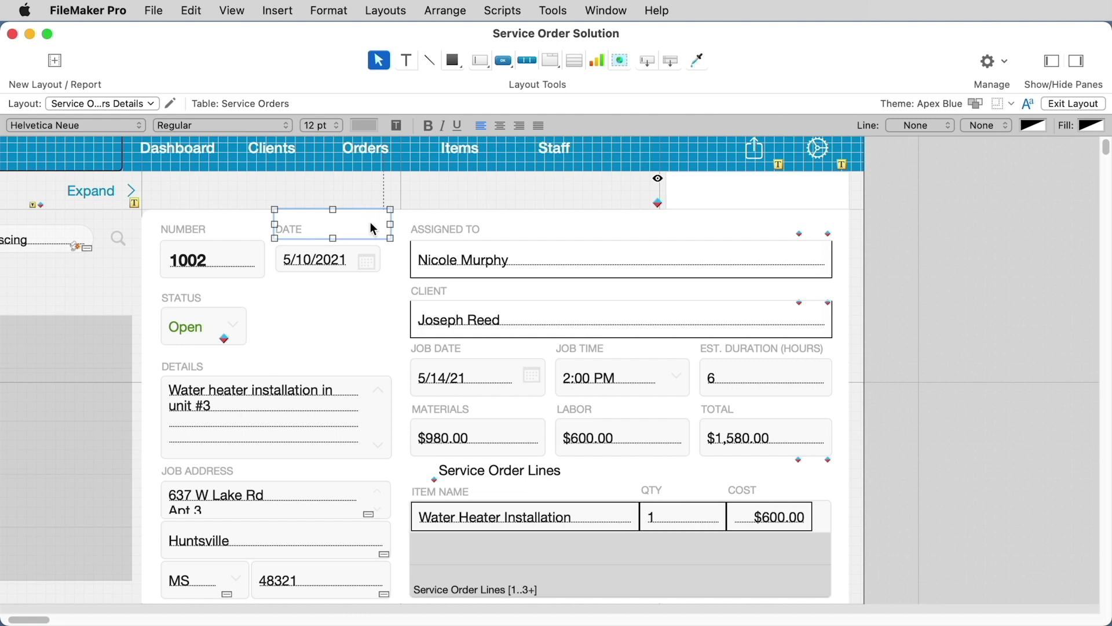
pyautogui.click(1028, 103)
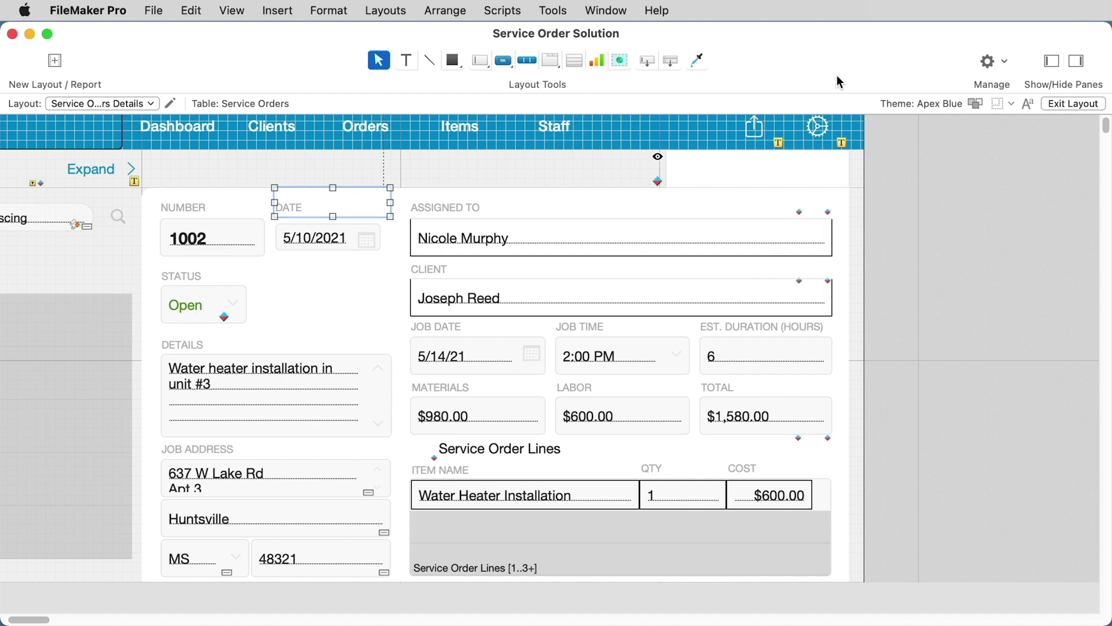
# Step: Show the iPhone 320 x 460 portrait and iPhone 568 x 252 landscape screen stencils on the layout
pyautogui.click(1011, 103)
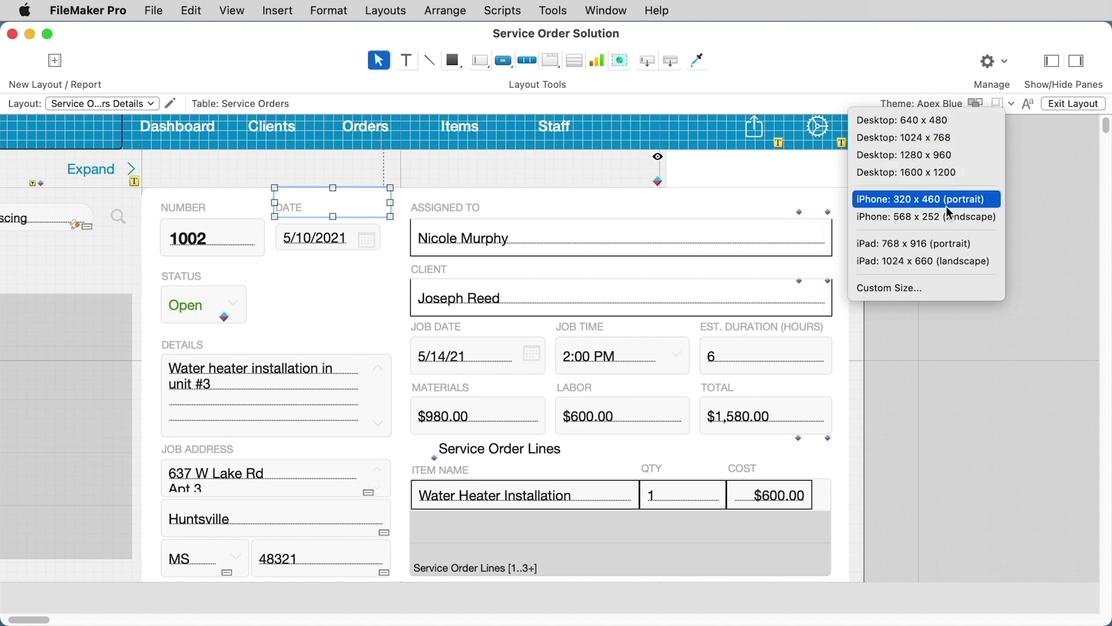
pyautogui.click(927, 198)
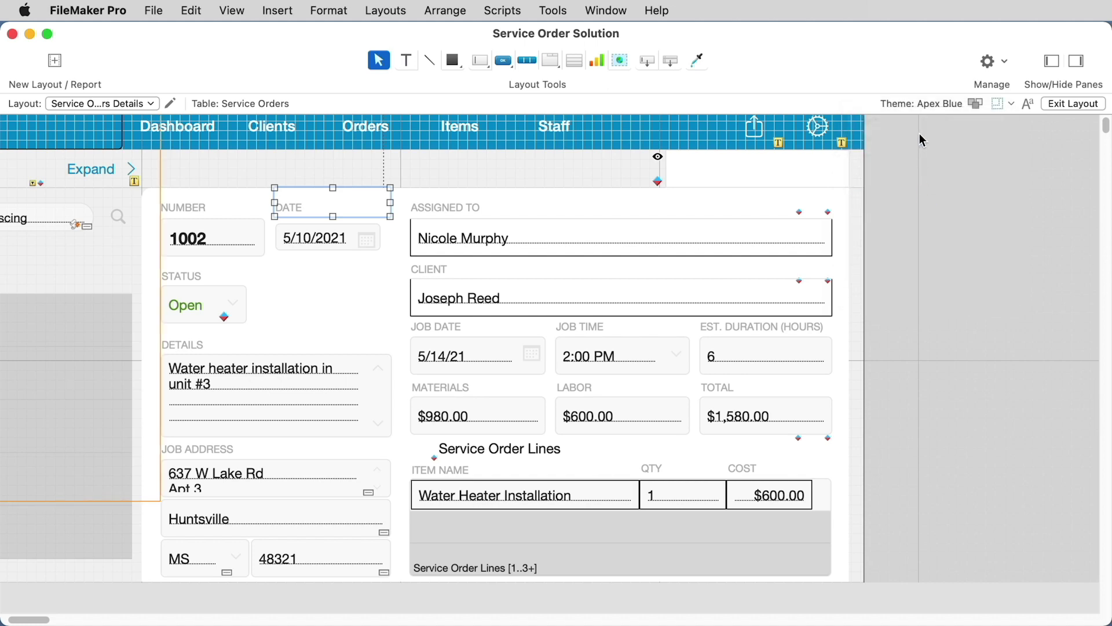
pyautogui.click(1011, 104)
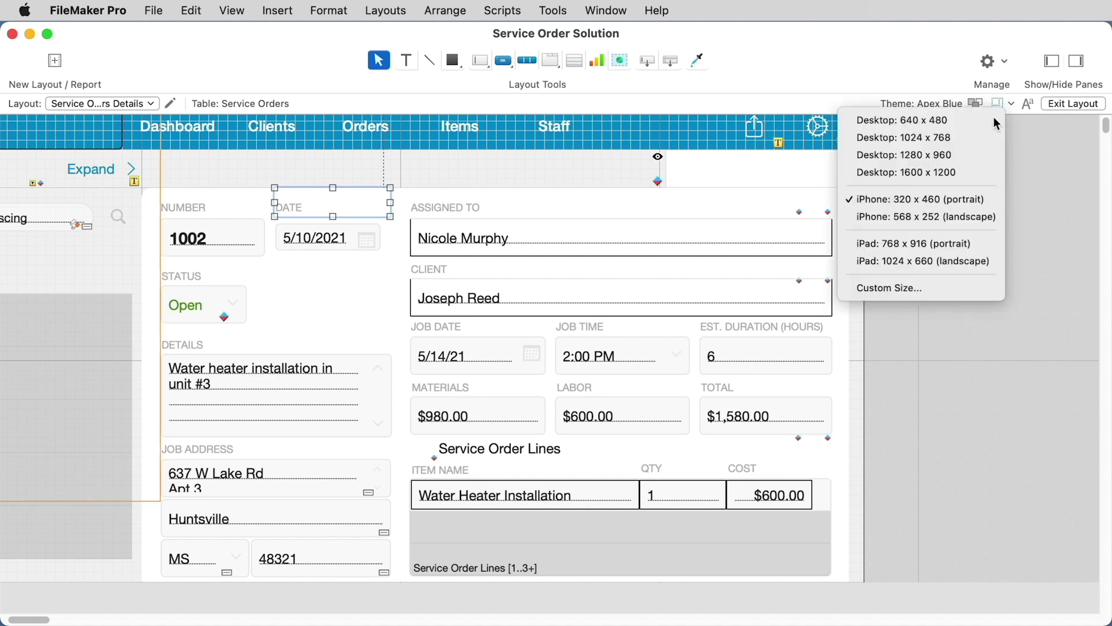
pyautogui.click(942, 217)
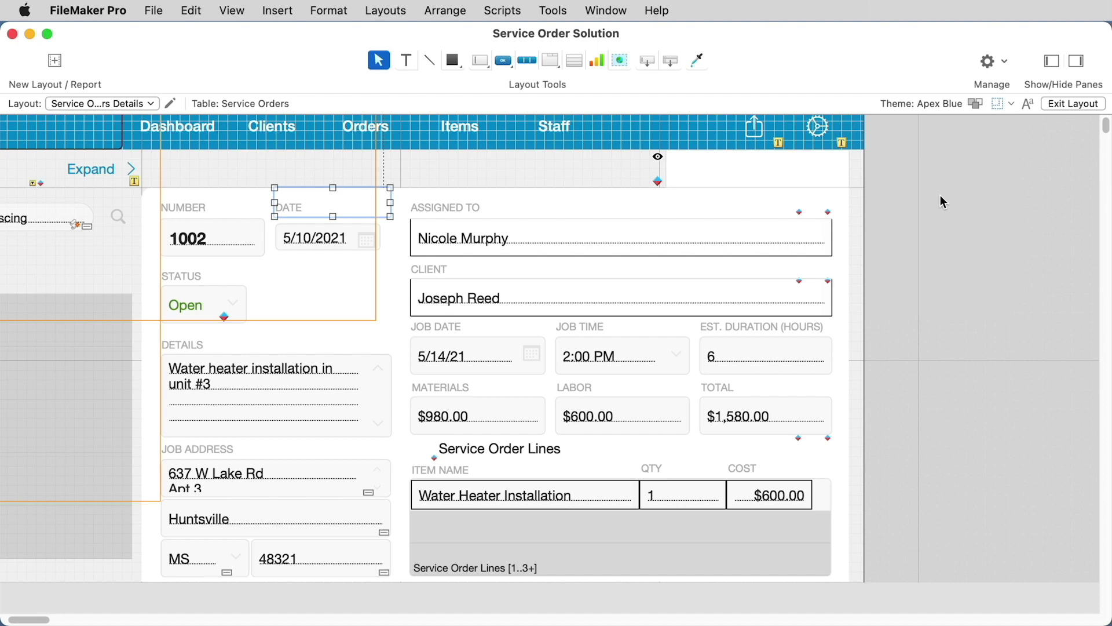
# Step: Remove both the portrait and landscape iPhone screen stencils from the layout
pyautogui.click(1010, 105)
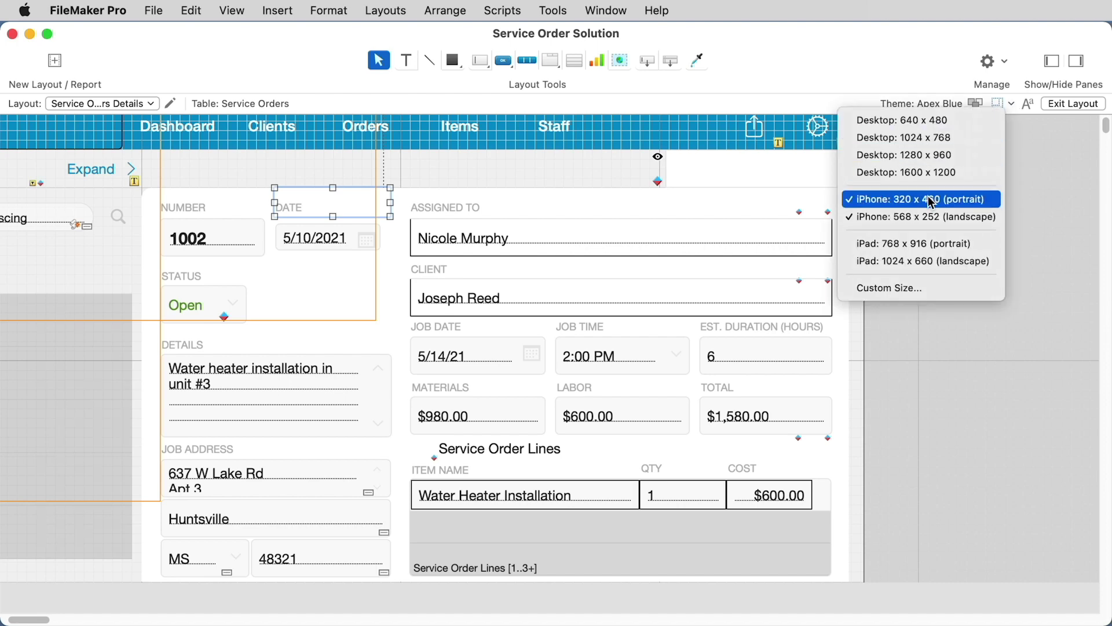
pyautogui.click(1012, 123)
pyautogui.click(1011, 105)
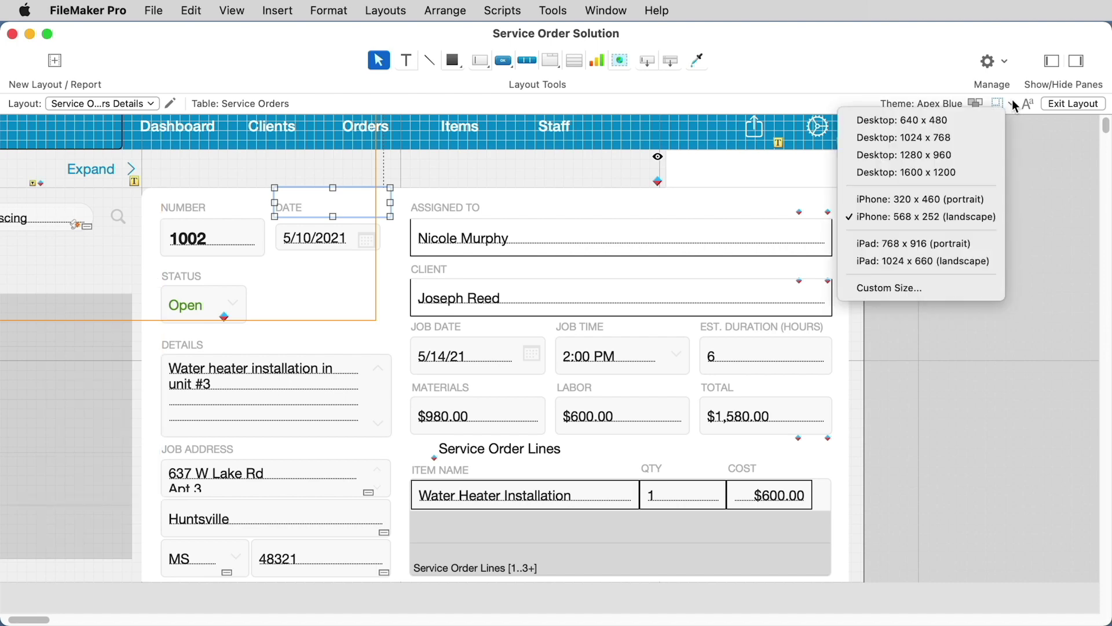
pyautogui.click(967, 221)
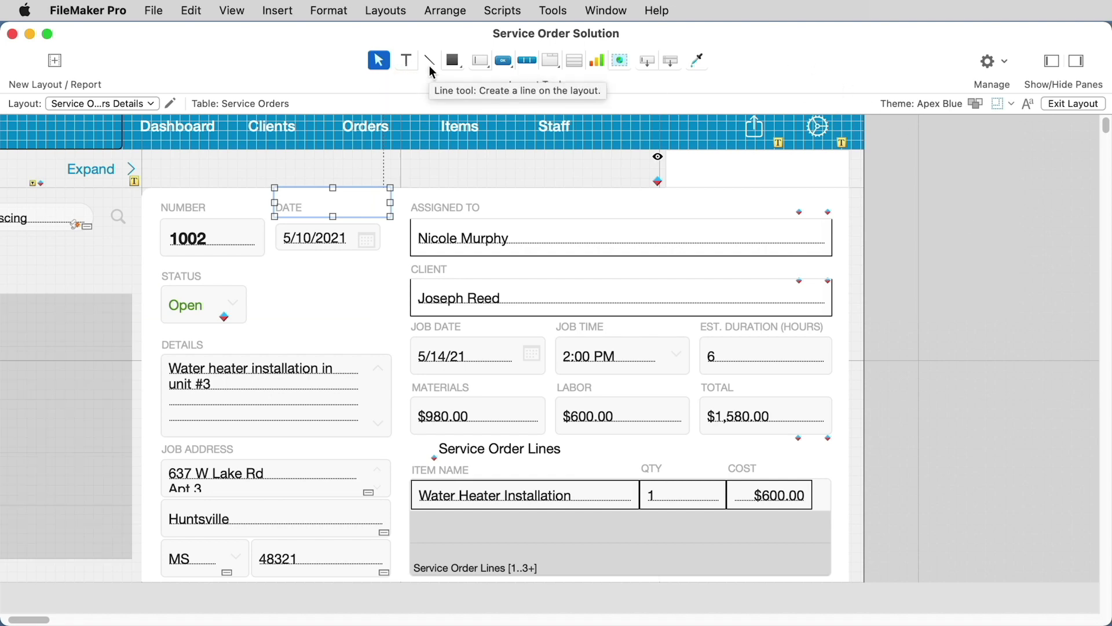
# Step: Inspect the Button, Button Bar, Tab Control and Portal layout tools without placing any object on the layout
pyautogui.click(510, 65)
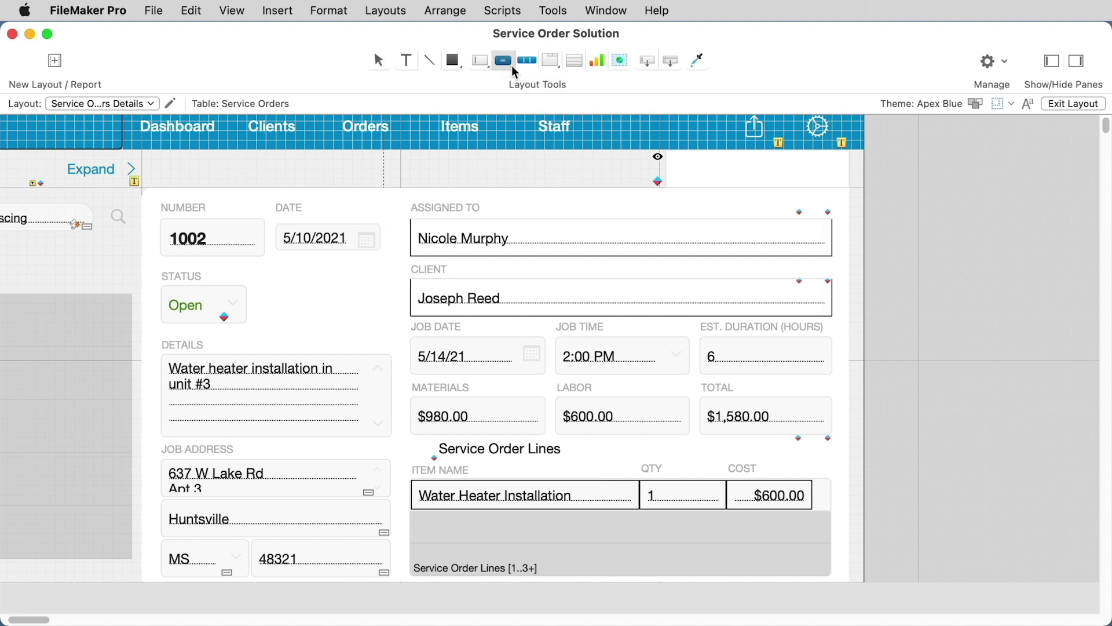
pyautogui.click(527, 60)
pyautogui.click(551, 60)
pyautogui.click(641, 43)
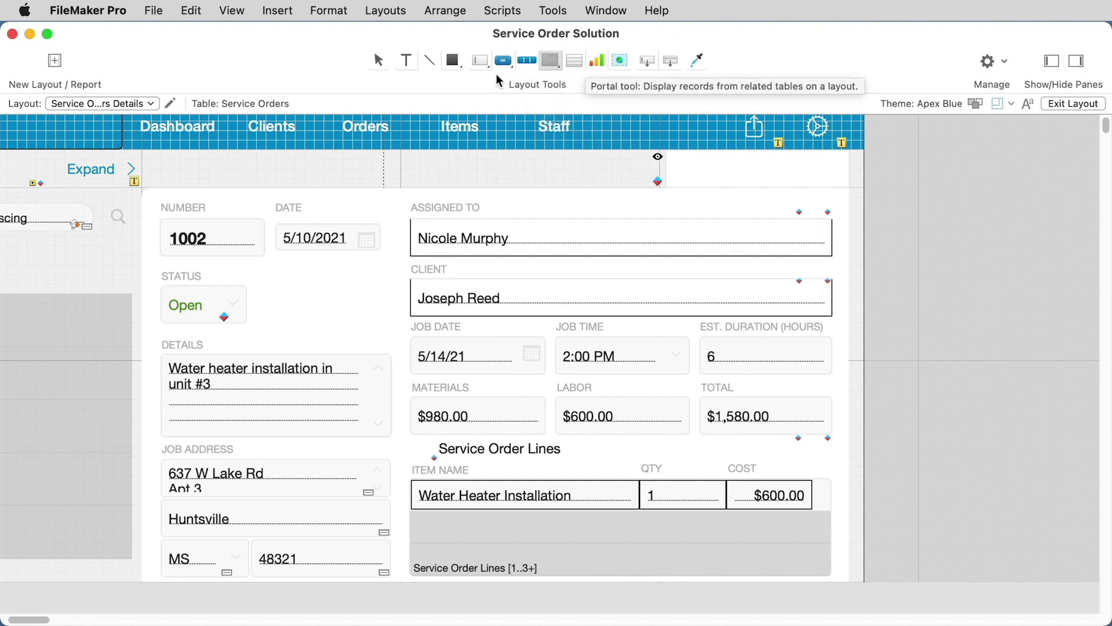
# Step: Draw a nearly horizontal line in the layout header above the ASSIGNED TO field
pyautogui.click(429, 60)
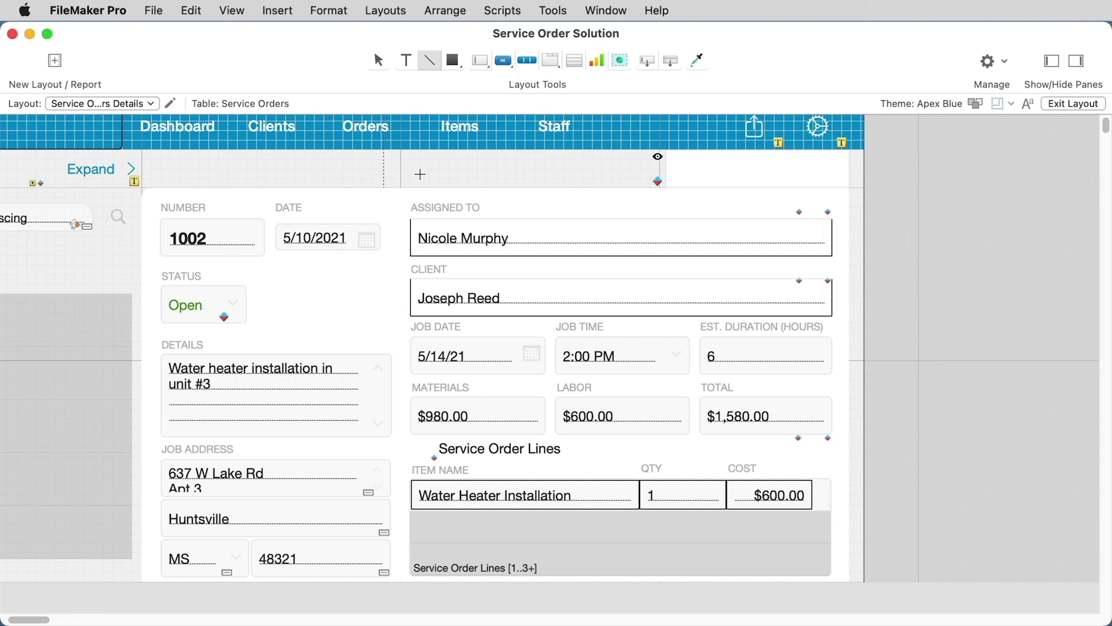
pyautogui.moveTo(420, 174); pyautogui.dragTo(588, 179)
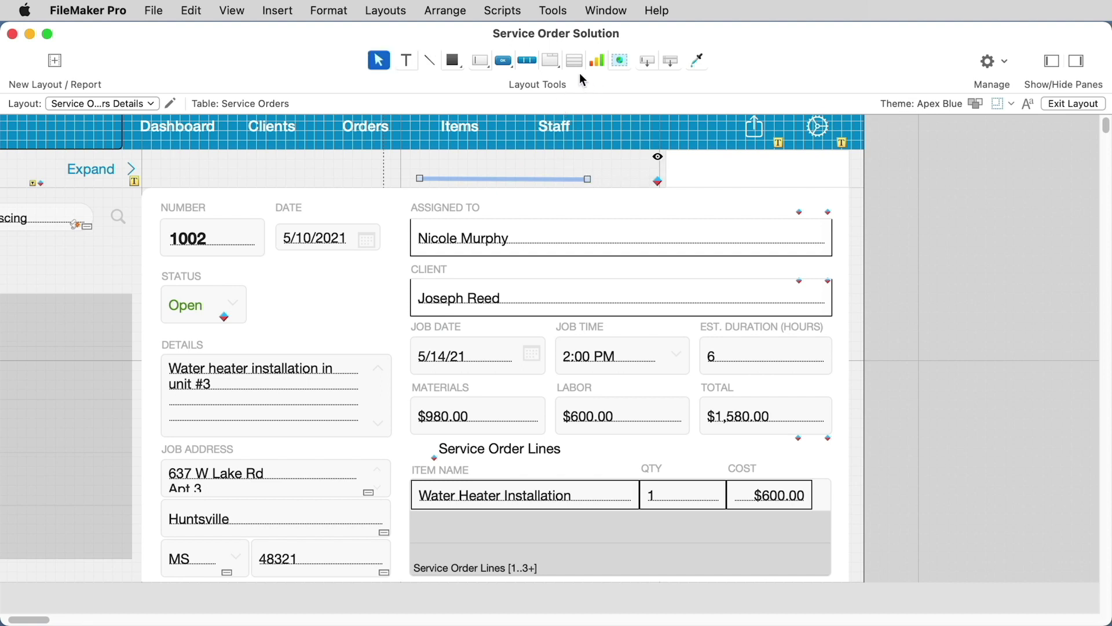
# Step: View the Tab Control and Slide Control choices and select the Web Viewer tool without placing an object
pyautogui.click(555, 63)
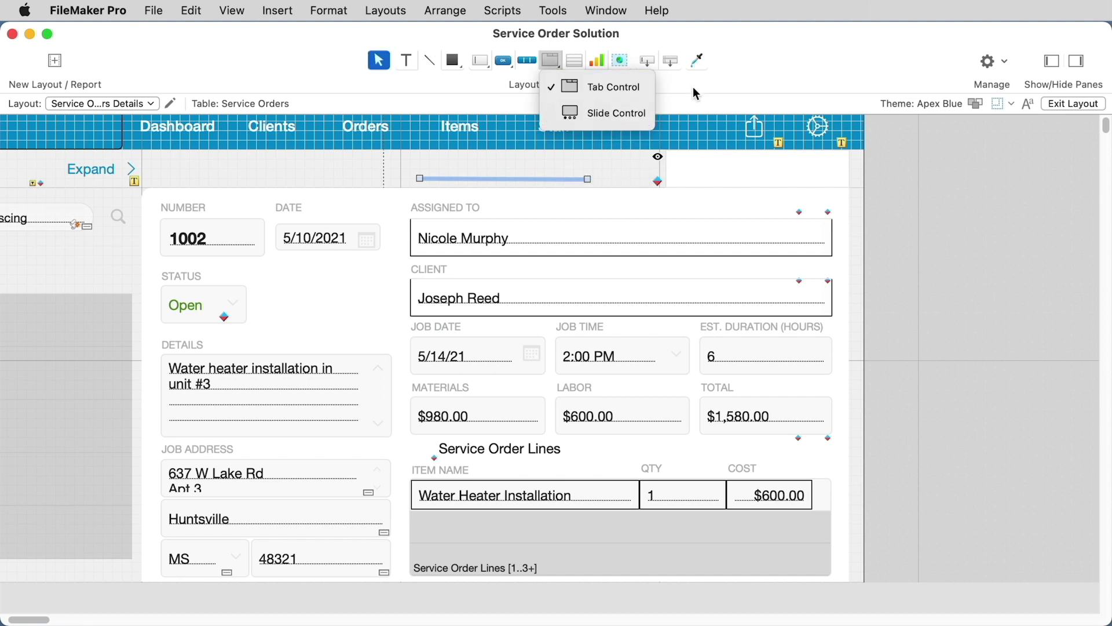
pyautogui.click(617, 65)
pyautogui.click(619, 63)
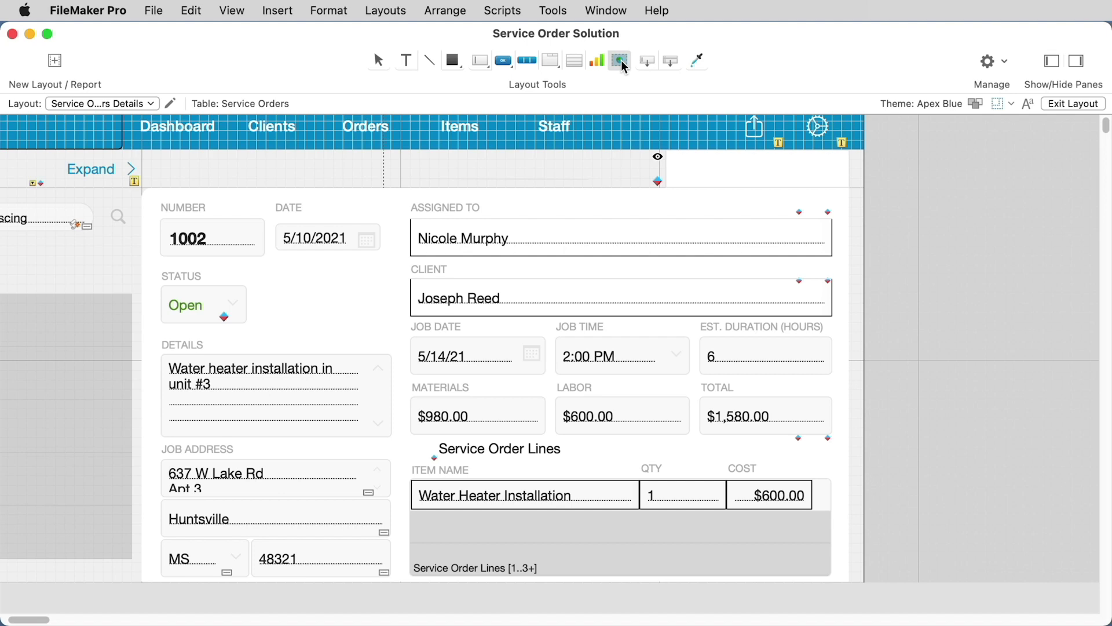
# Step: Start a new layout or report without saving the current layout's changes, and view the tables available as its record source
pyautogui.click(55, 61)
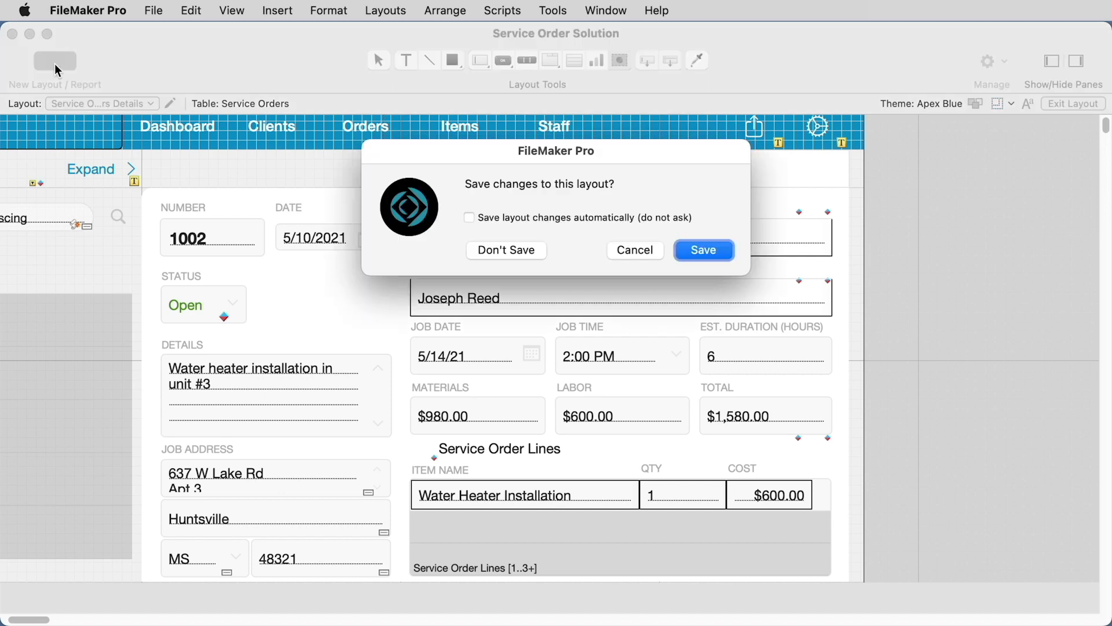
pyautogui.click(512, 249)
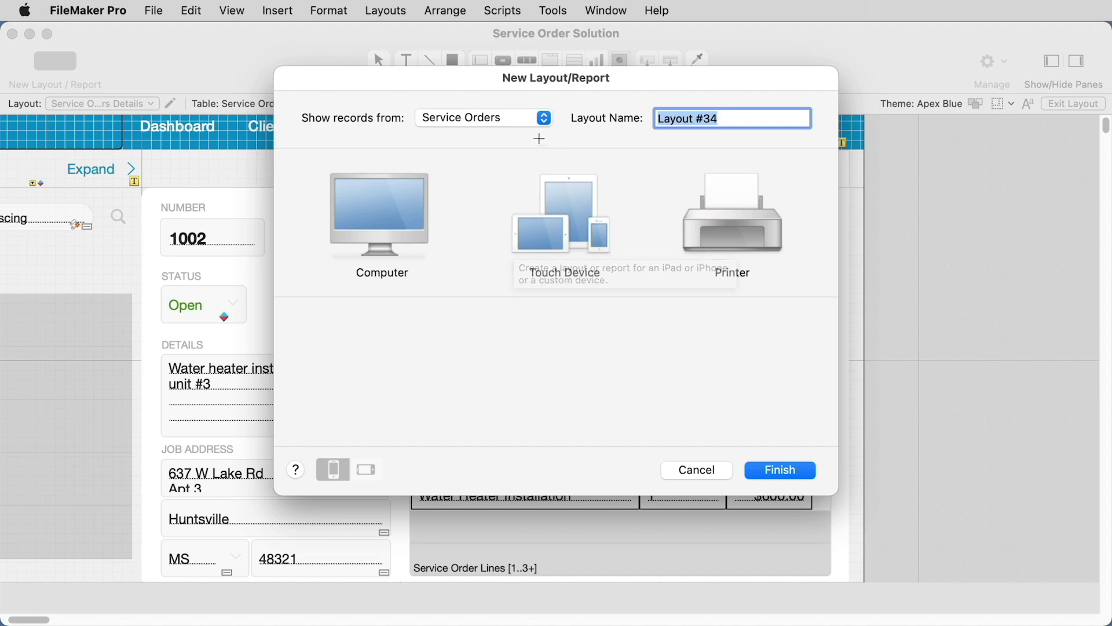
pyautogui.click(527, 122)
pyautogui.click(526, 121)
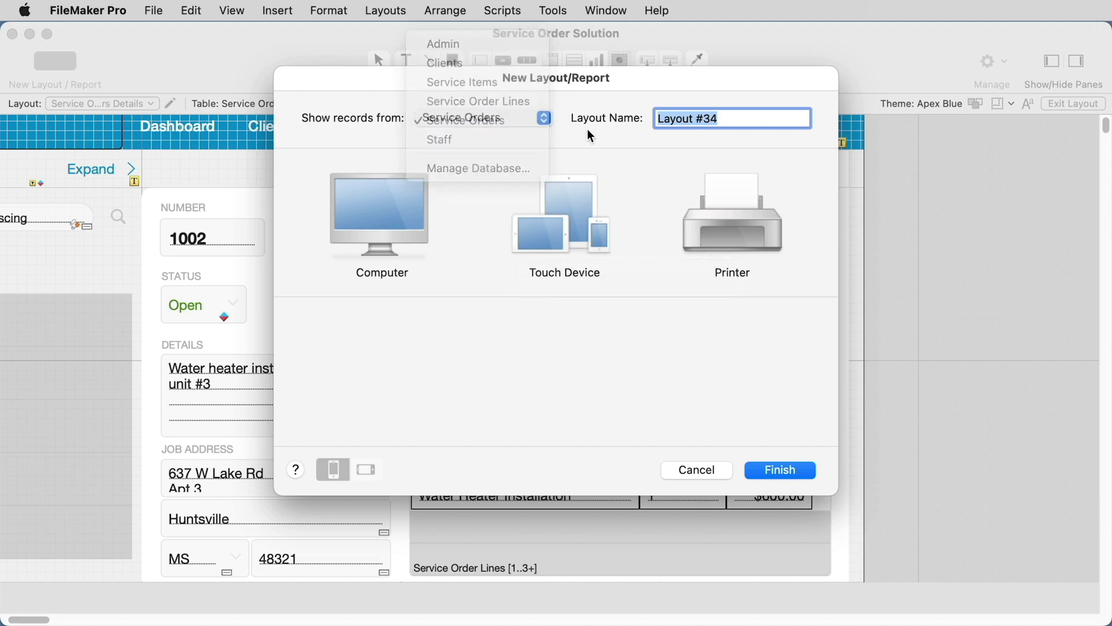
# Step: Name the new layout SO Detail, choose iPad as its touch device to view the layout types, and cancel its creation
pyautogui.write('SO Detail')
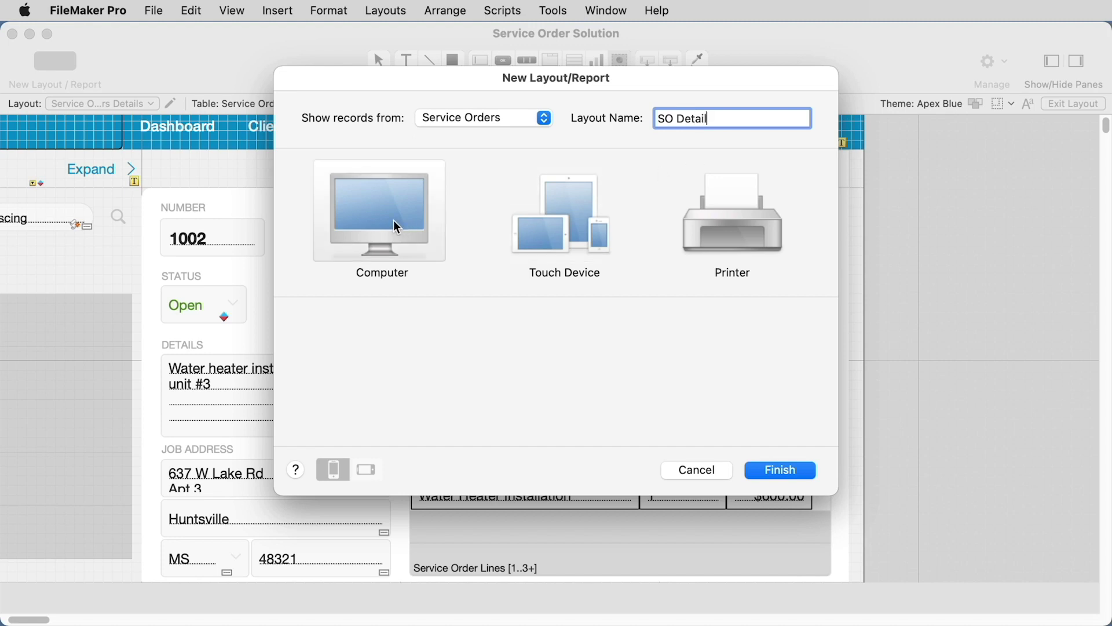
pyautogui.click(605, 238)
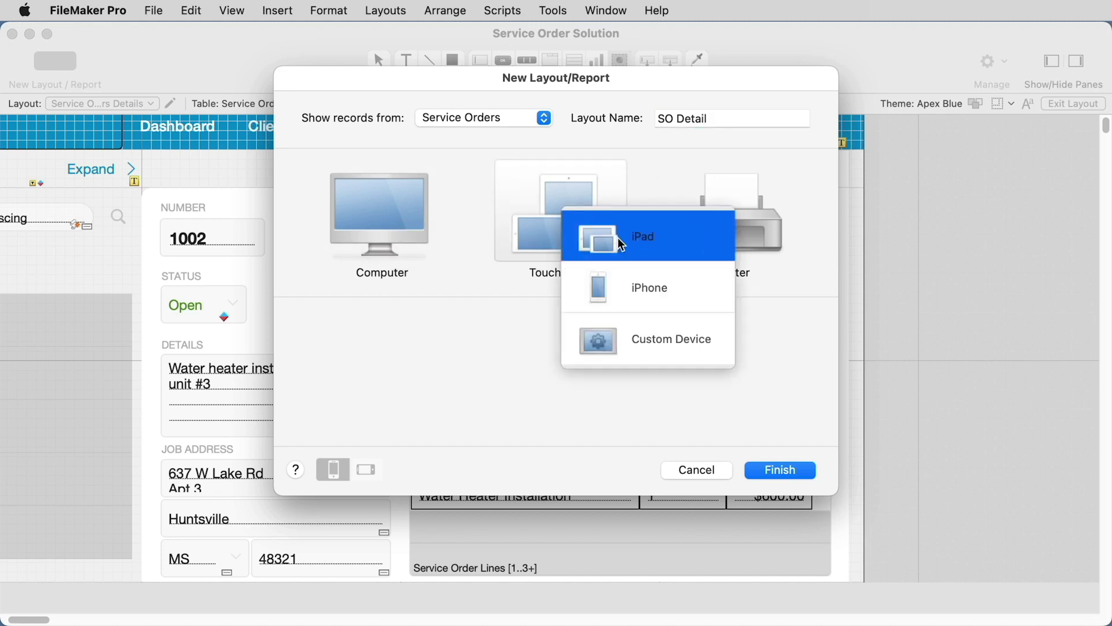
pyautogui.click(635, 244)
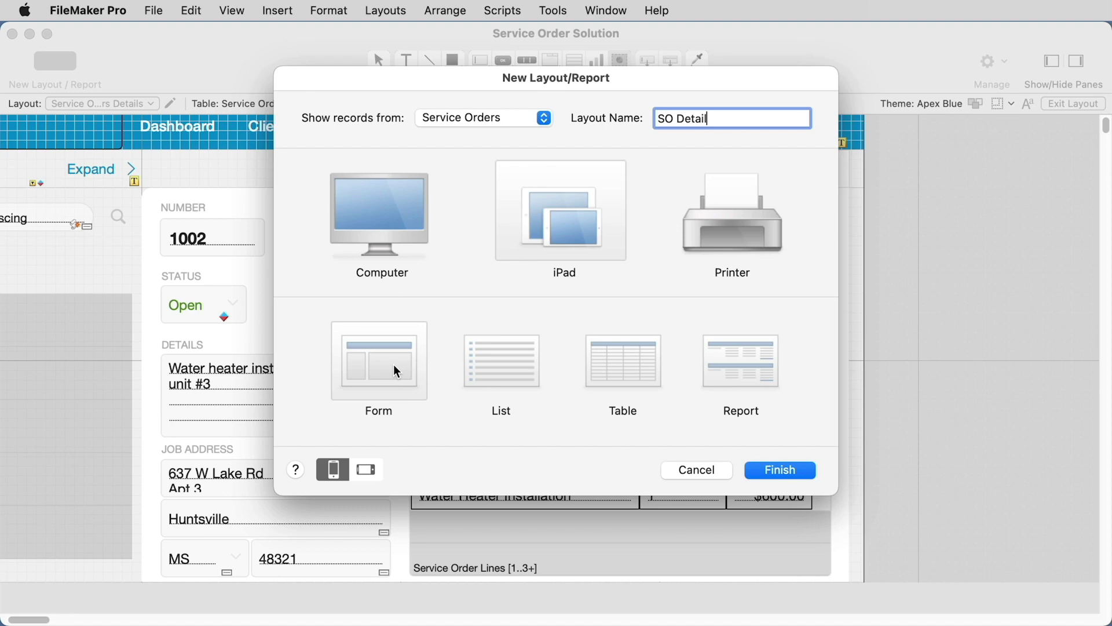
pyautogui.click(715, 472)
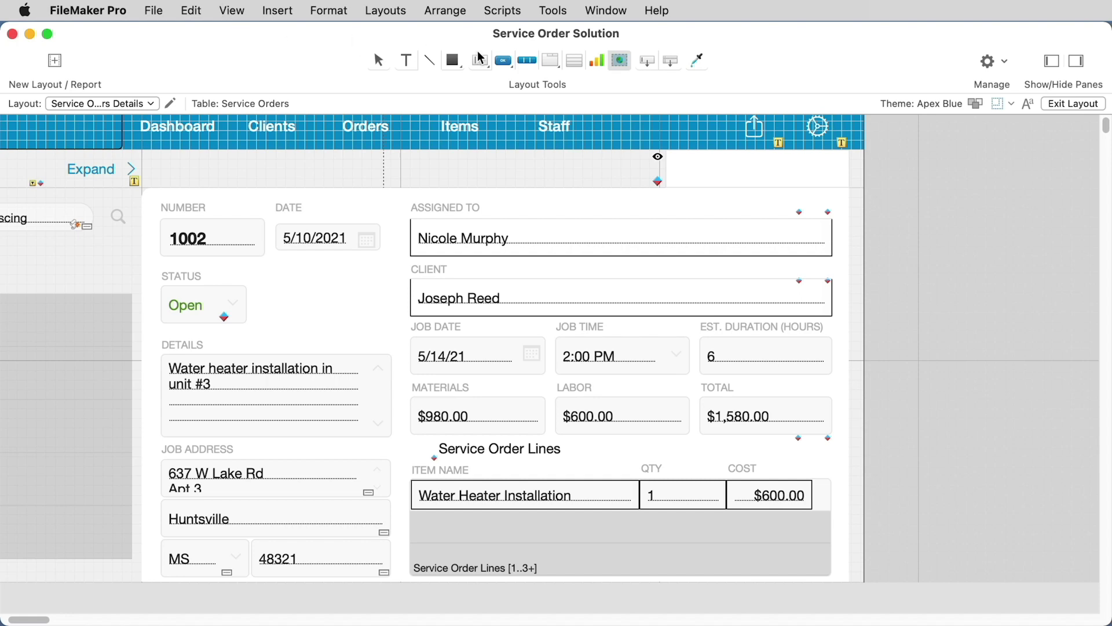
# Step: Exit Layout mode without saving the changes to the Service Orders details layout
pyautogui.click(1075, 104)
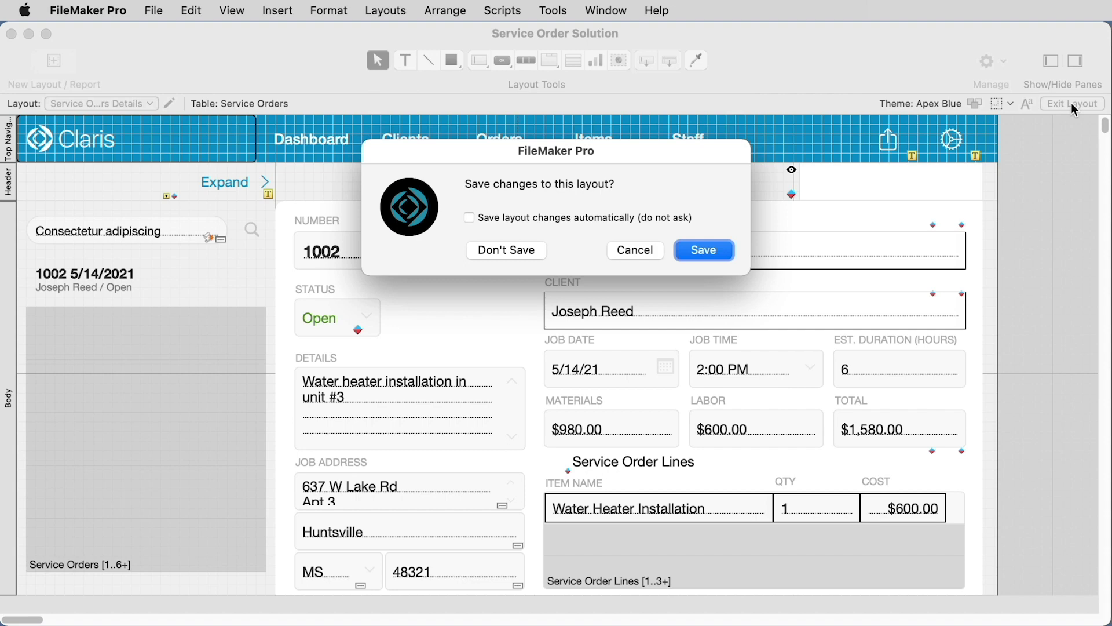
pyautogui.click(515, 252)
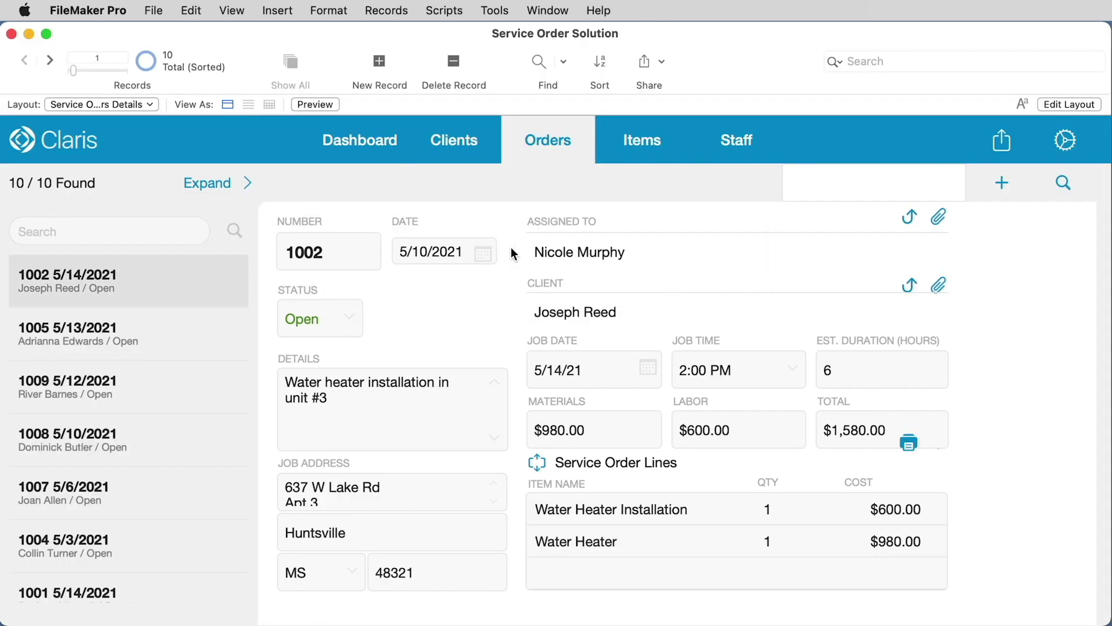